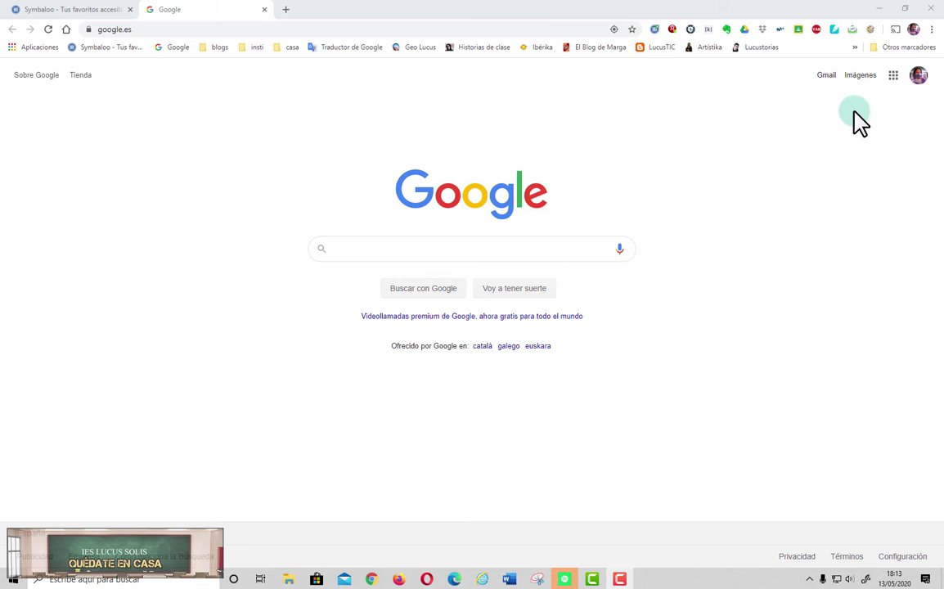
Step: Go to Google Drive and create a new blank Google Form via Nuevo > Más
left_click(894, 76)
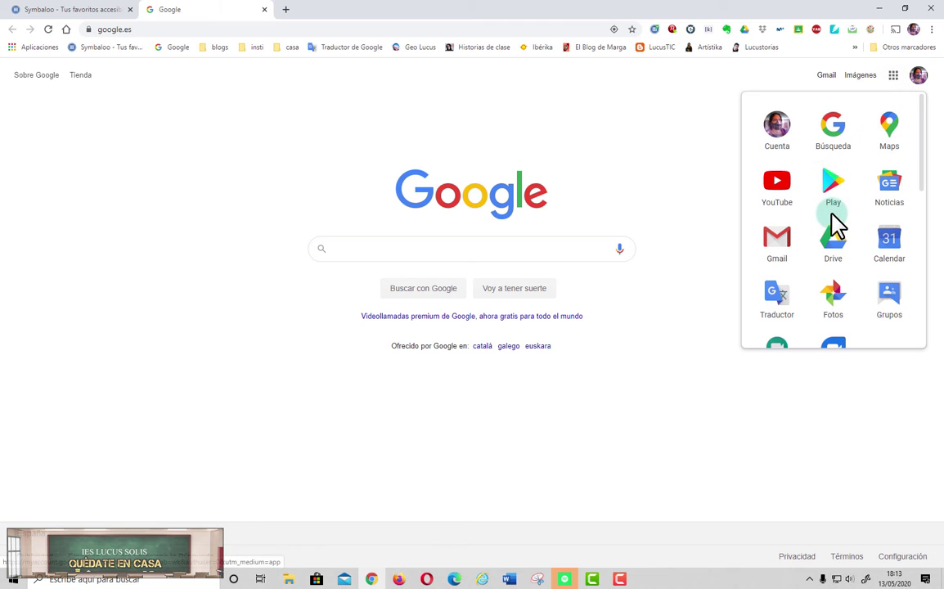
left_click(834, 240)
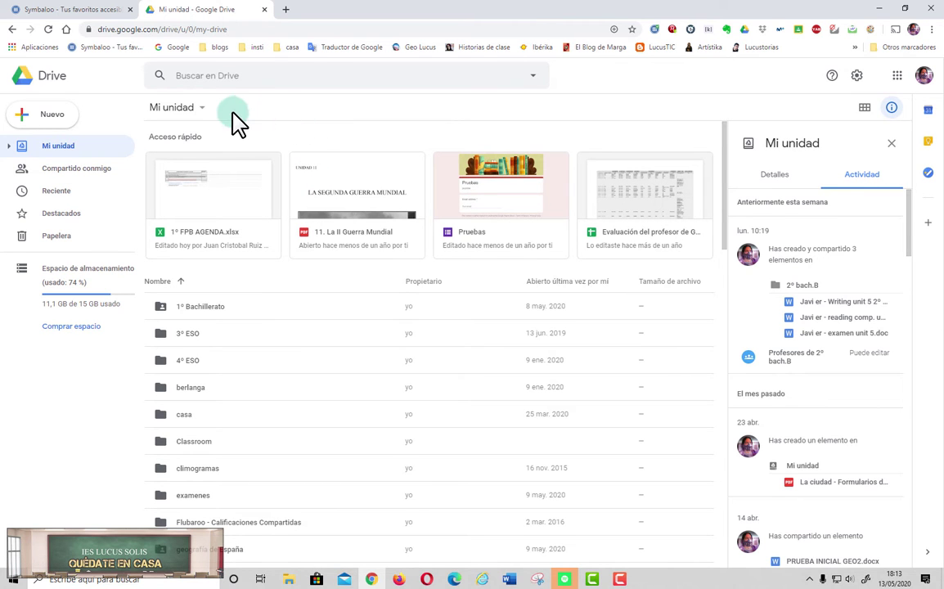
left_click(53, 117)
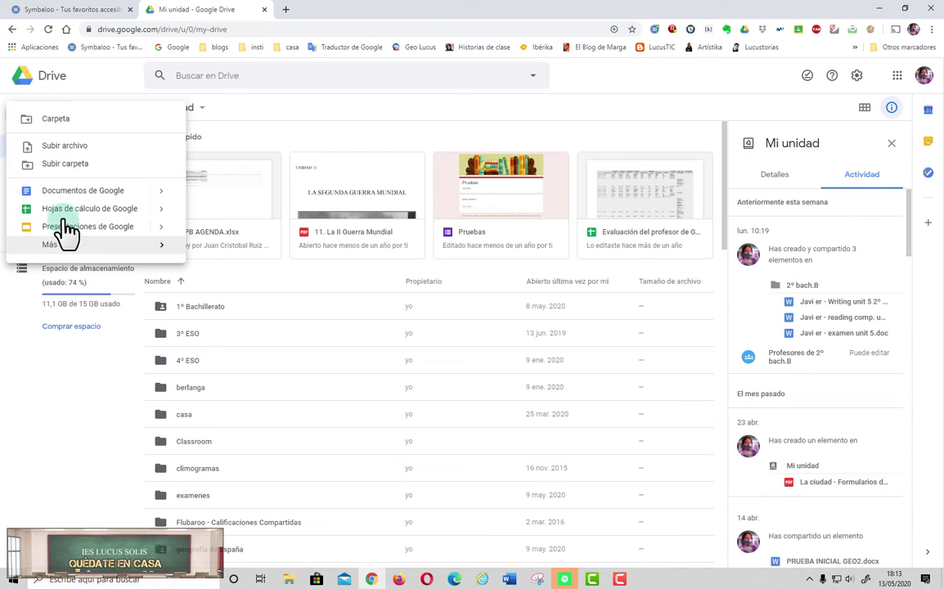
left_click(54, 246)
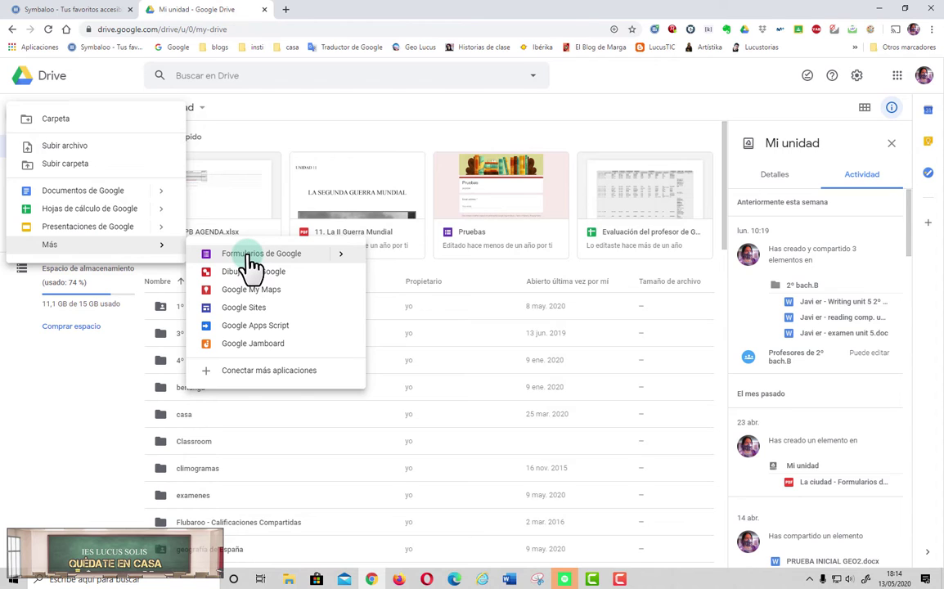
left_click(250, 256)
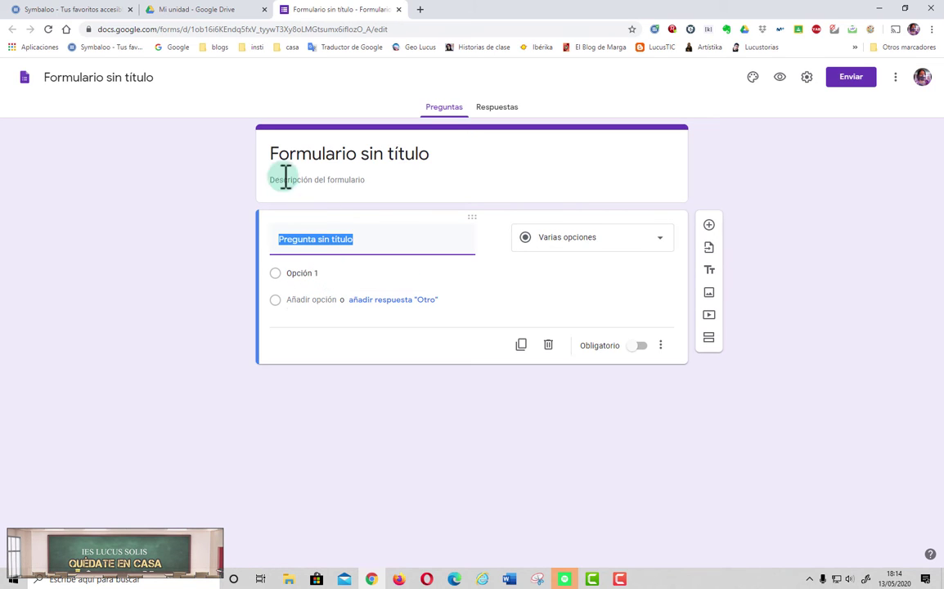
Step: Title the form 'Prueba de Sociales' and give the Drive document the same name
left_click(326, 154)
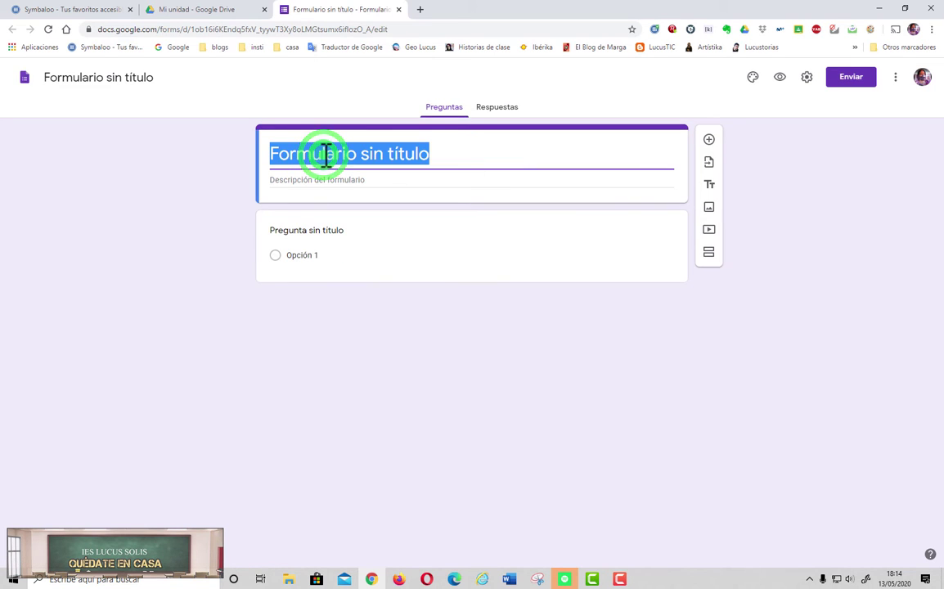
type("pRU")
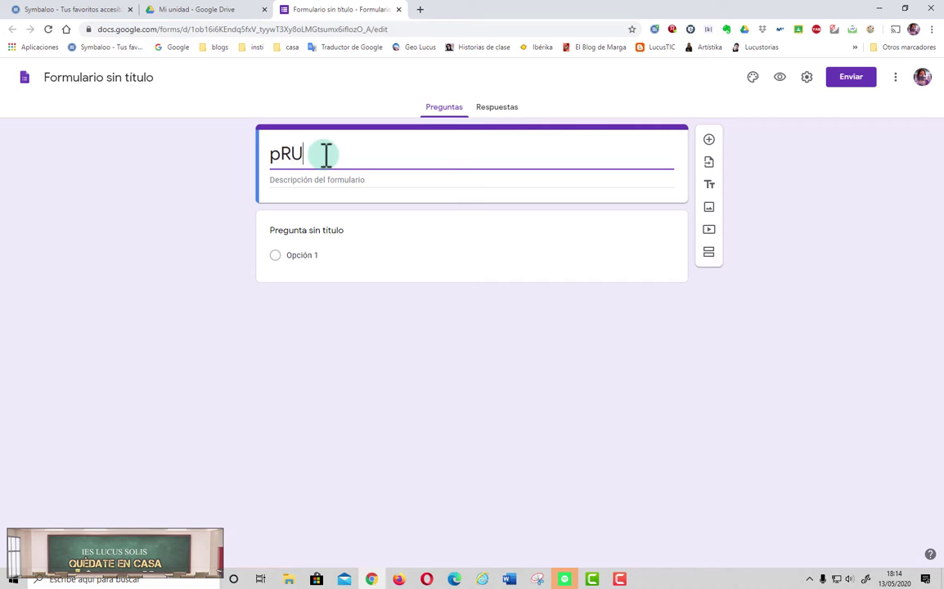
type("EBA DE sOCIALES")
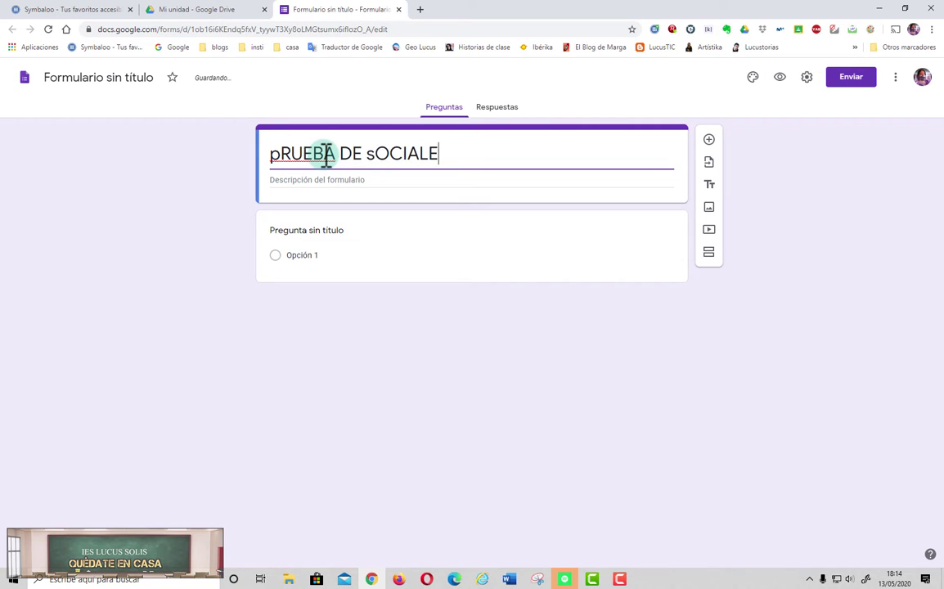
key("BackSpace")
key("BackSpace")
key("BackSpace")
key("BackSpace")
key("BackSpace")
key("BackSpace")
key("BackSpace")
key("BackSpace")
key("BackSpace")
key("BackSpace")
key("BackSpace")
key("BackSpace")
key("BackSpace")
key("BackSpace")
key("BackSpace")
key("BackSpace")
key("BackSpace")
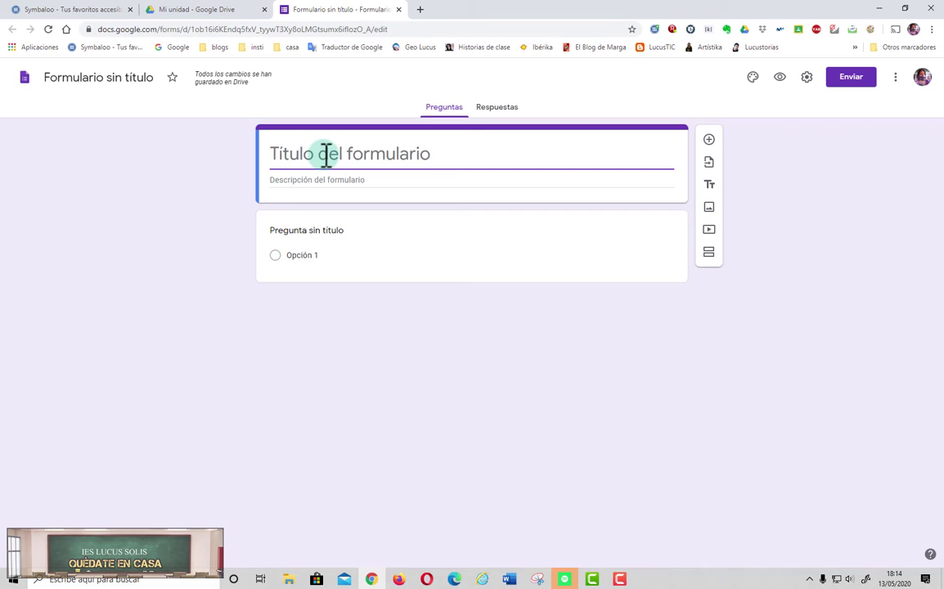
type("Prueba de Sociales")
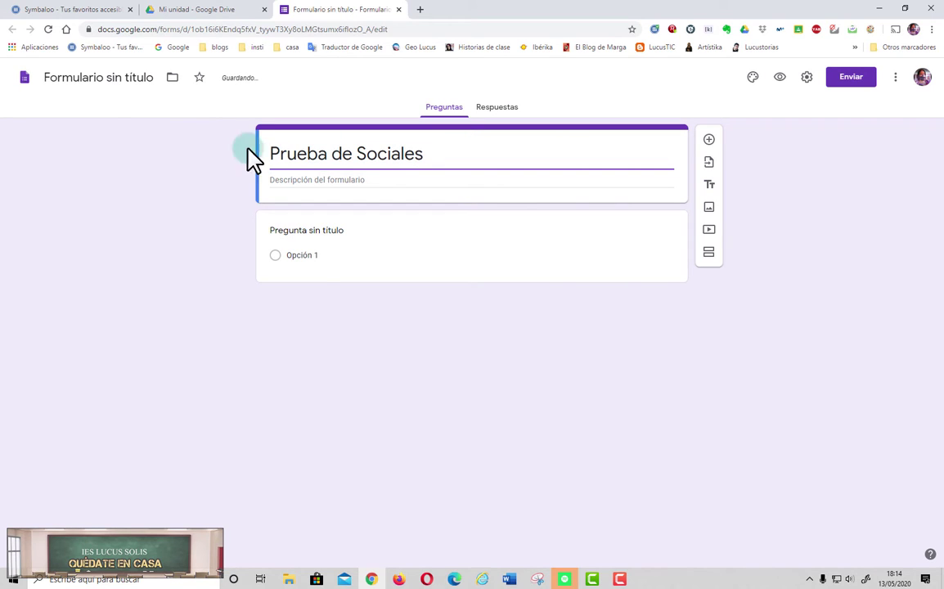
left_click(115, 79)
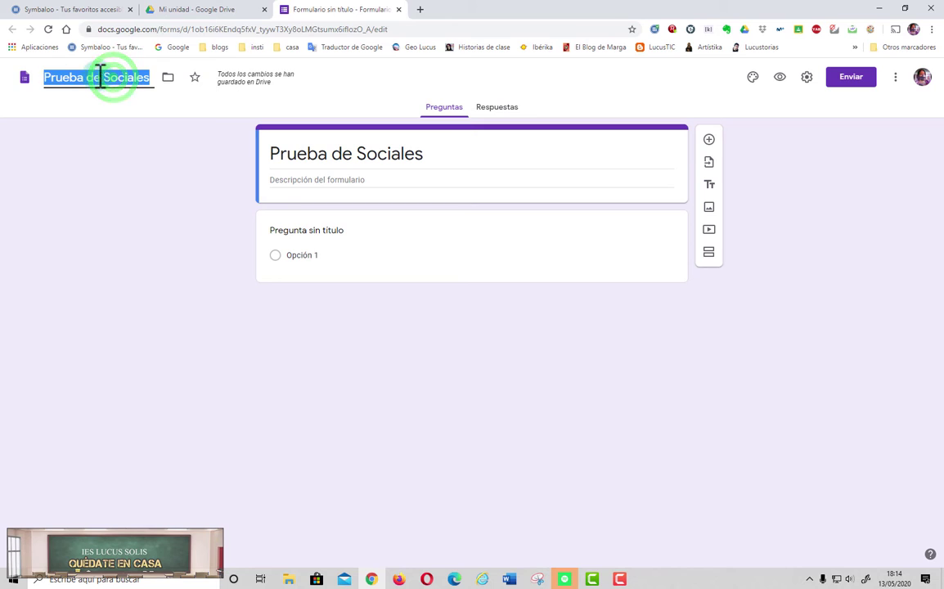
left_click(85, 98)
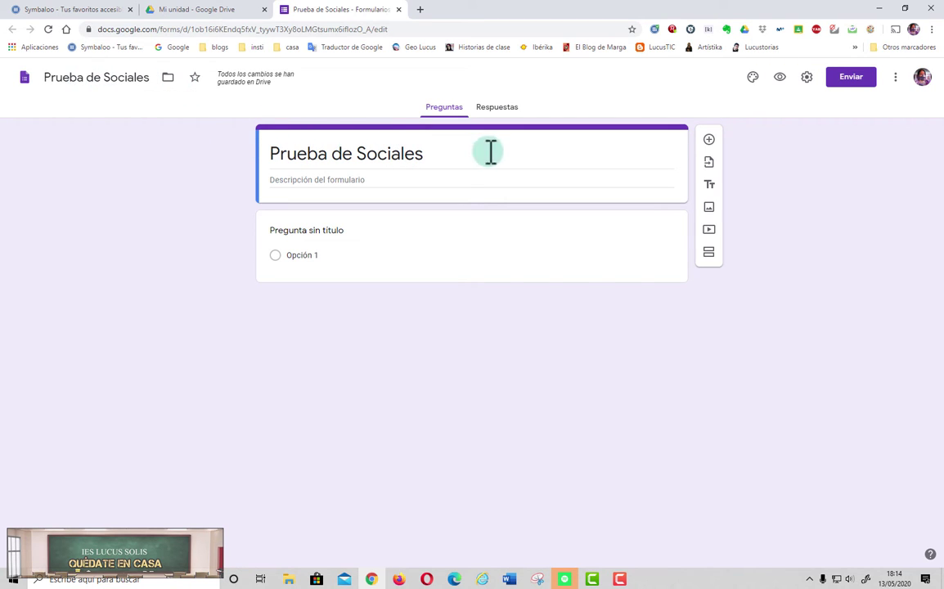
Step: Write the description 'Contesta de la manera más precisa posible', fix the typo, and add a question
left_click(328, 181)
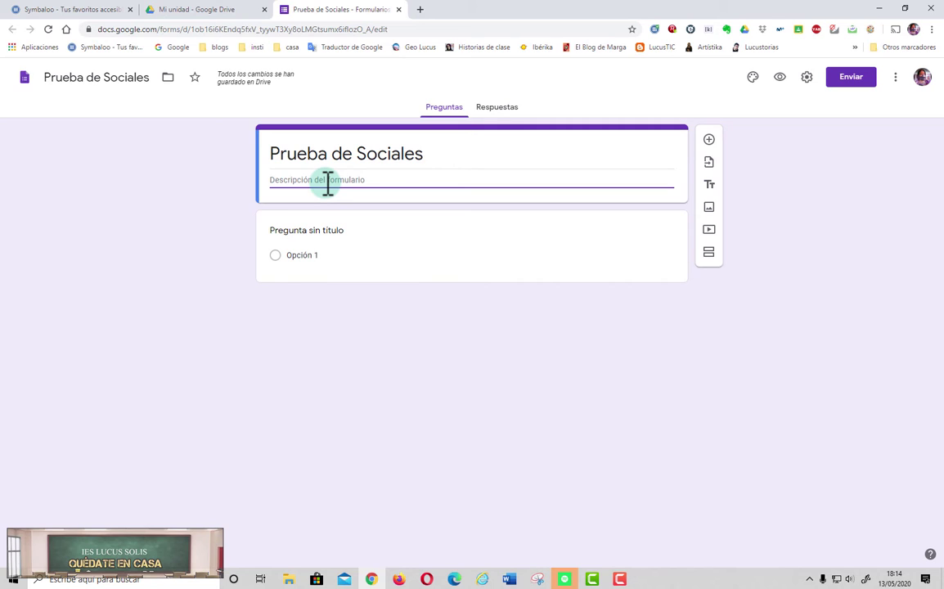
type("Cobntesta")
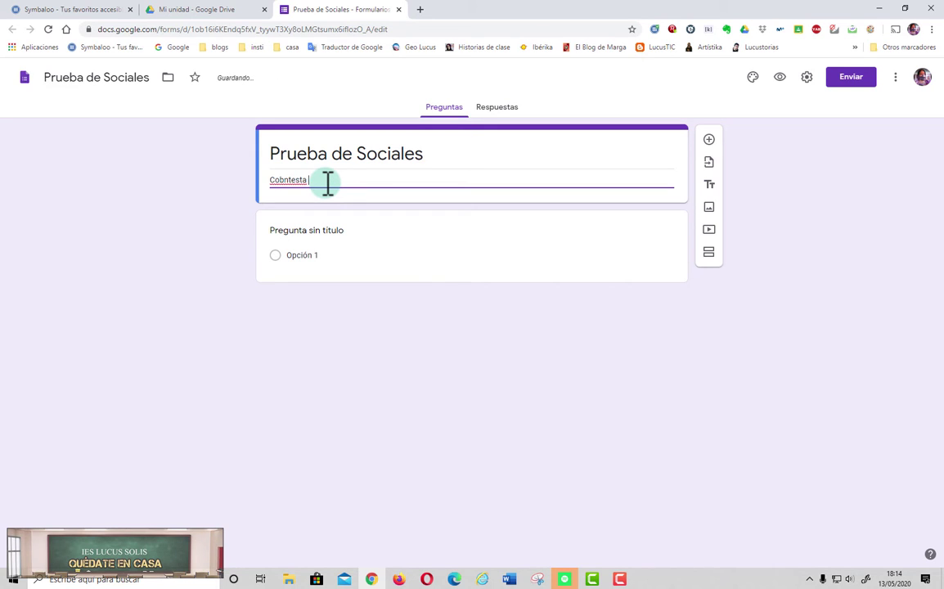
type(" de la manera ")
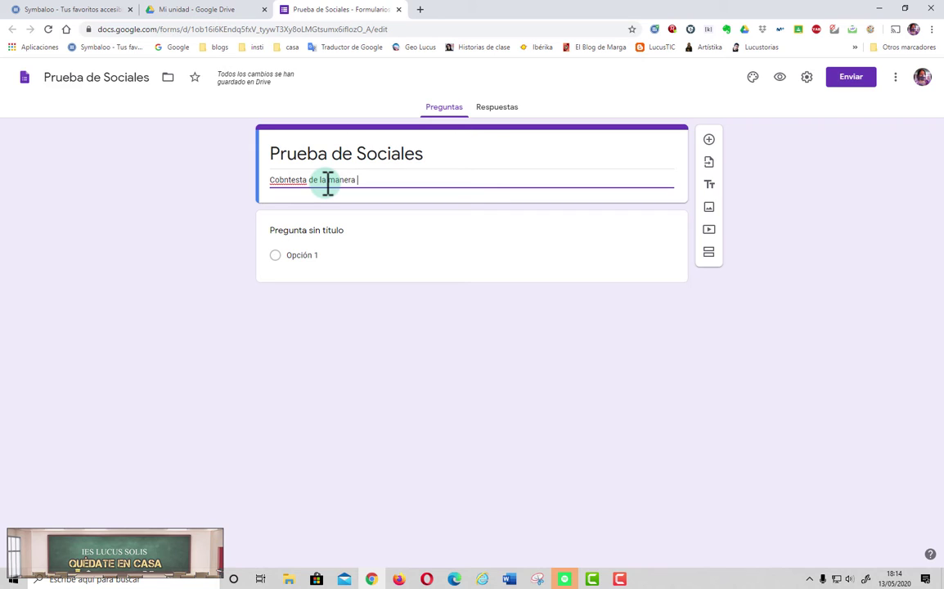
type("más prec")
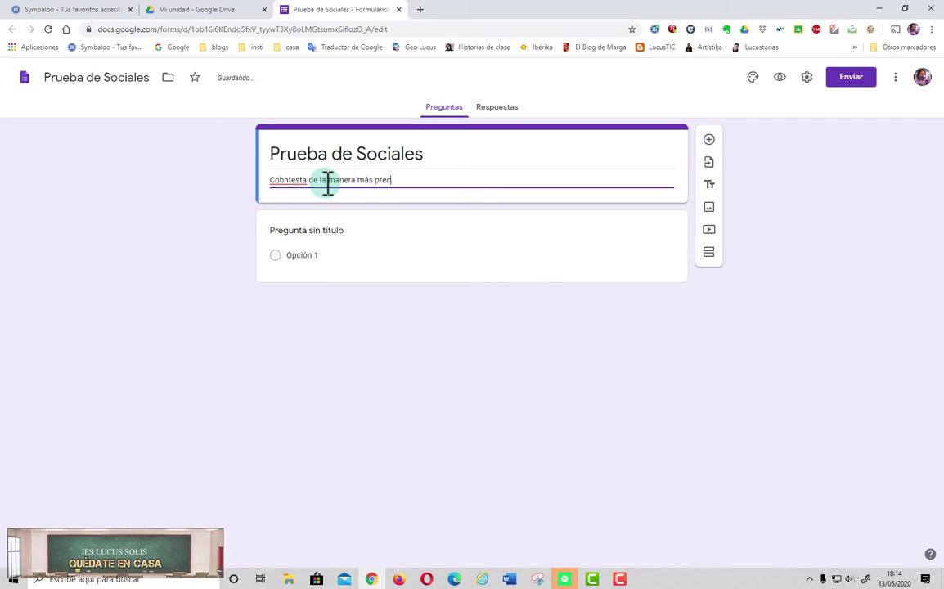
type("isa posible")
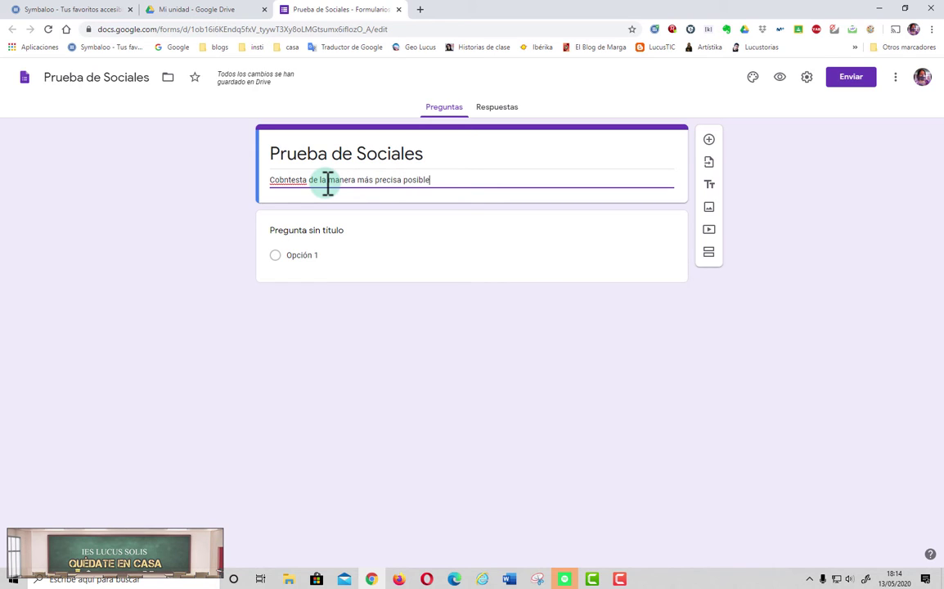
left_click(285, 181)
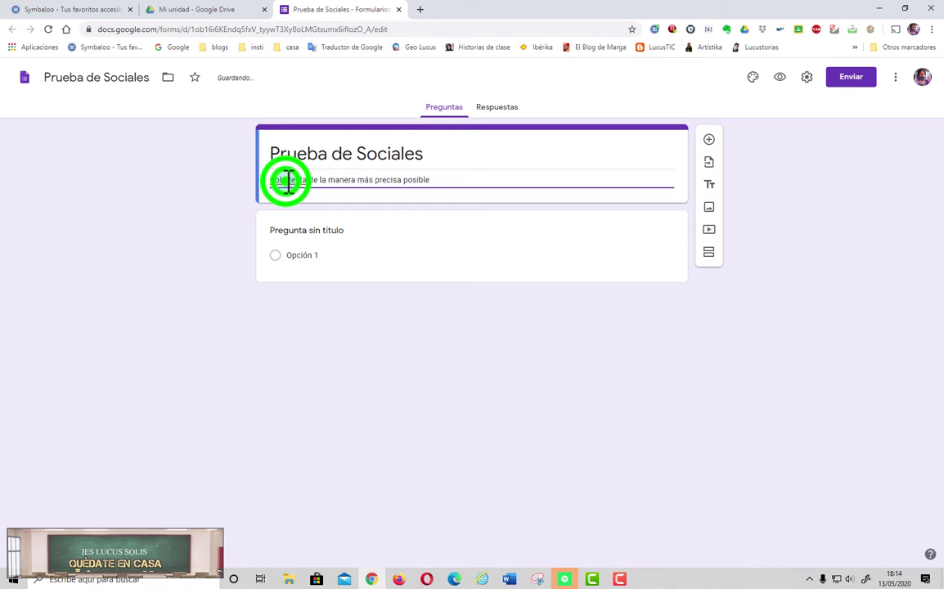
key("BackSpace")
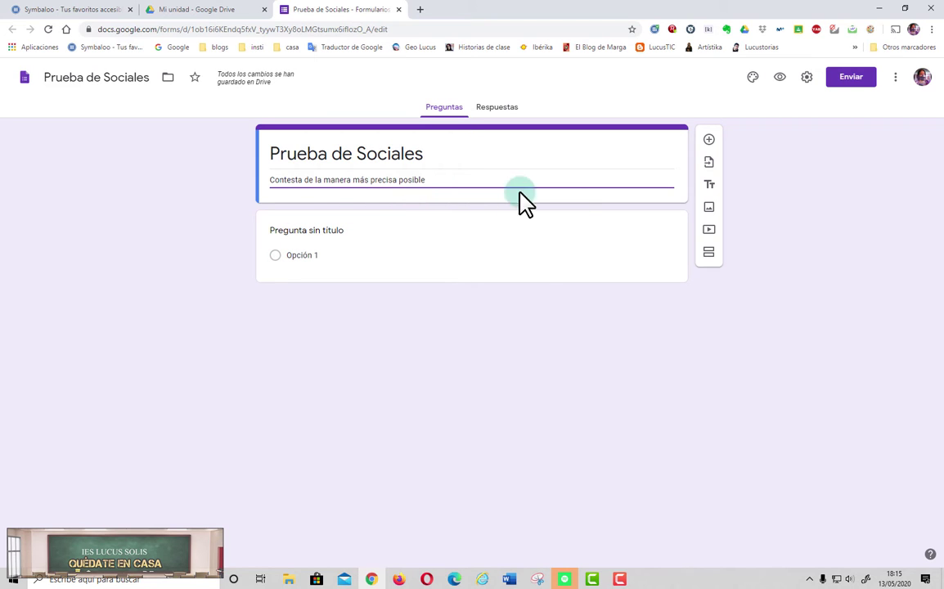
left_click(710, 141)
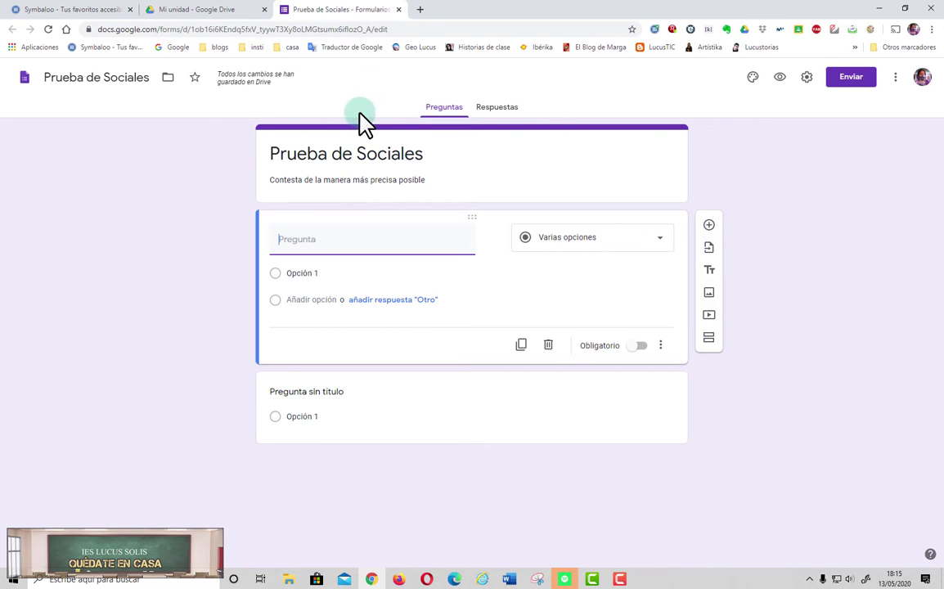
left_click(896, 77)
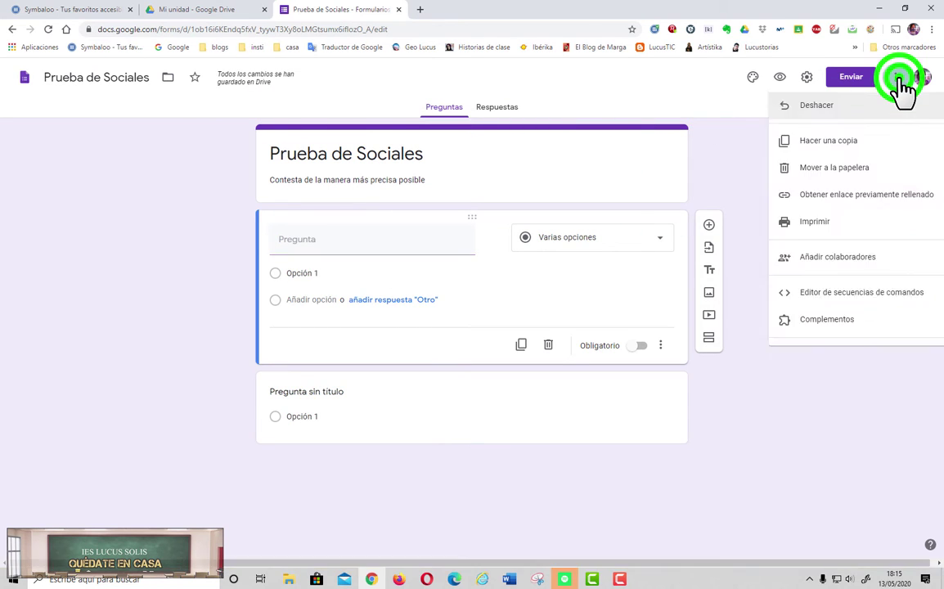
left_click(818, 109)
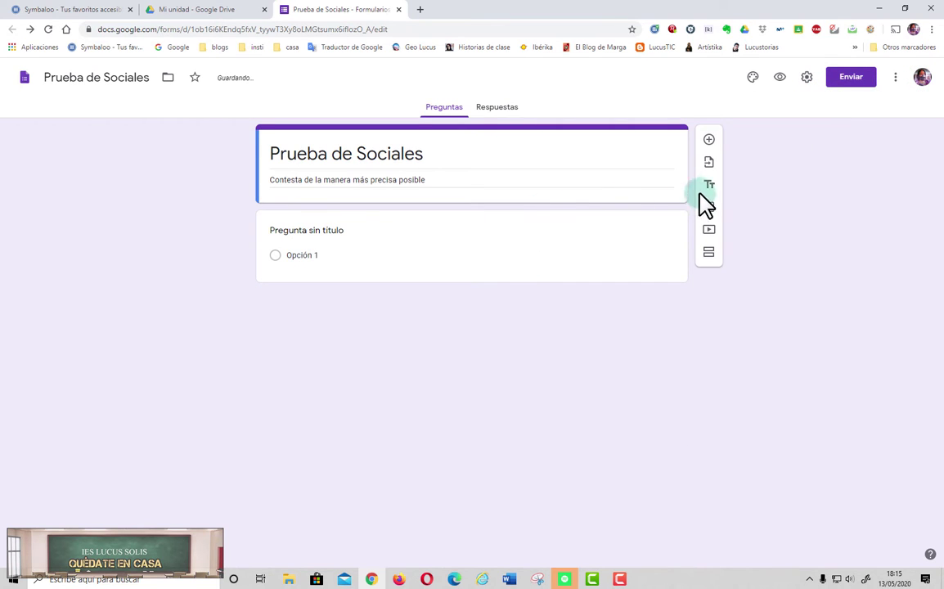
left_click(709, 254)
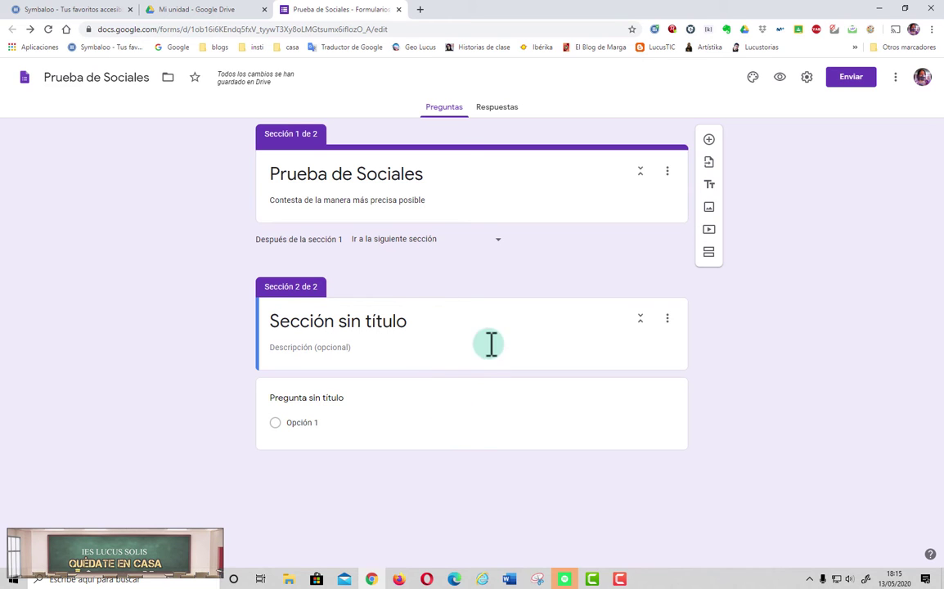
left_click(896, 81)
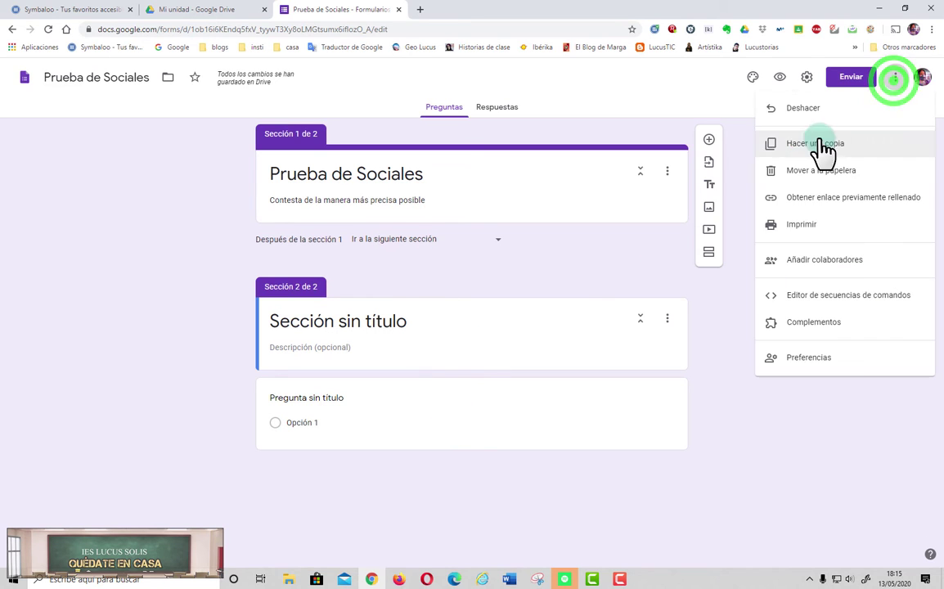
left_click(806, 113)
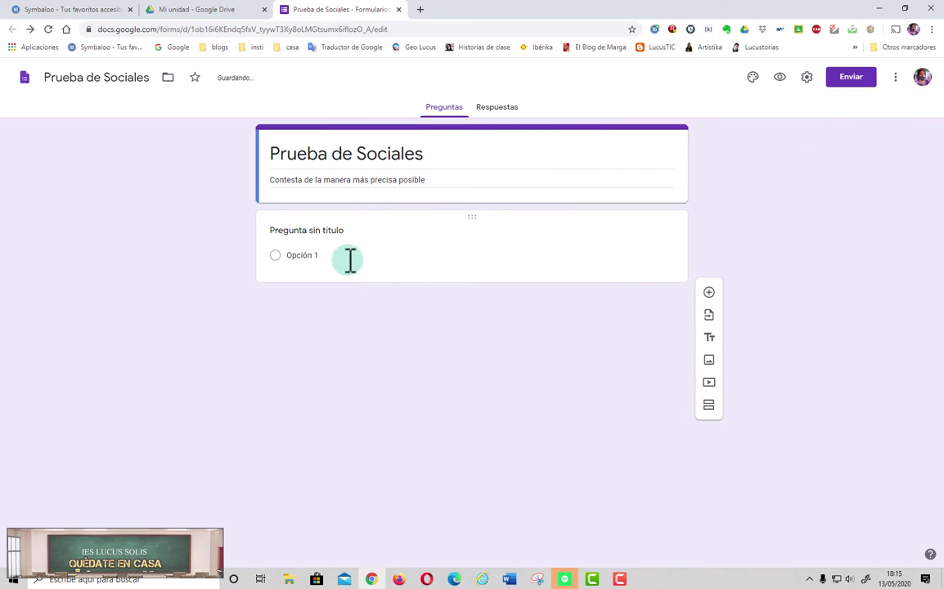
left_click(343, 235)
Step: Make the first question an optional short-answer 'Nombre y apellidos', then add another question
left_click(488, 237)
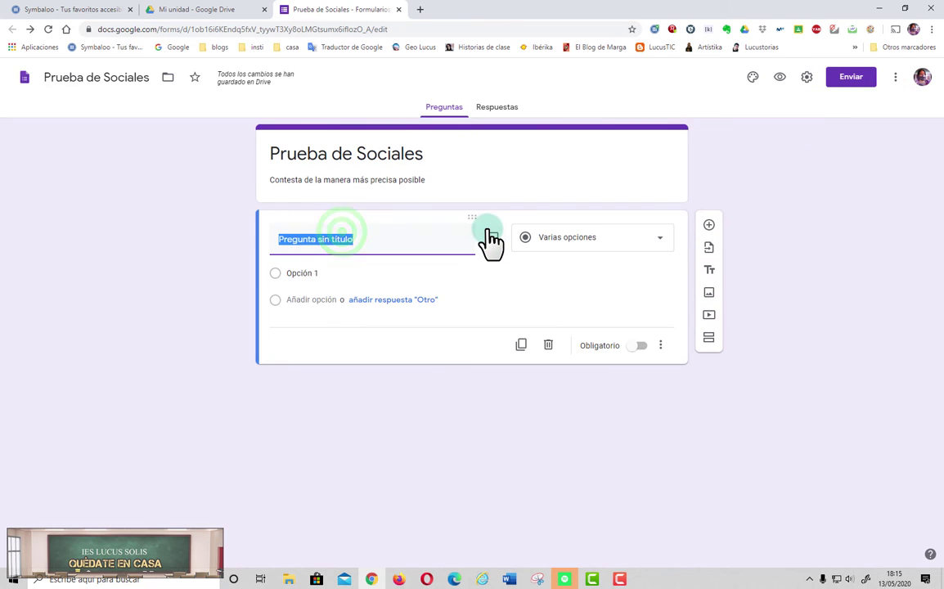
type("Nombre y apellidos")
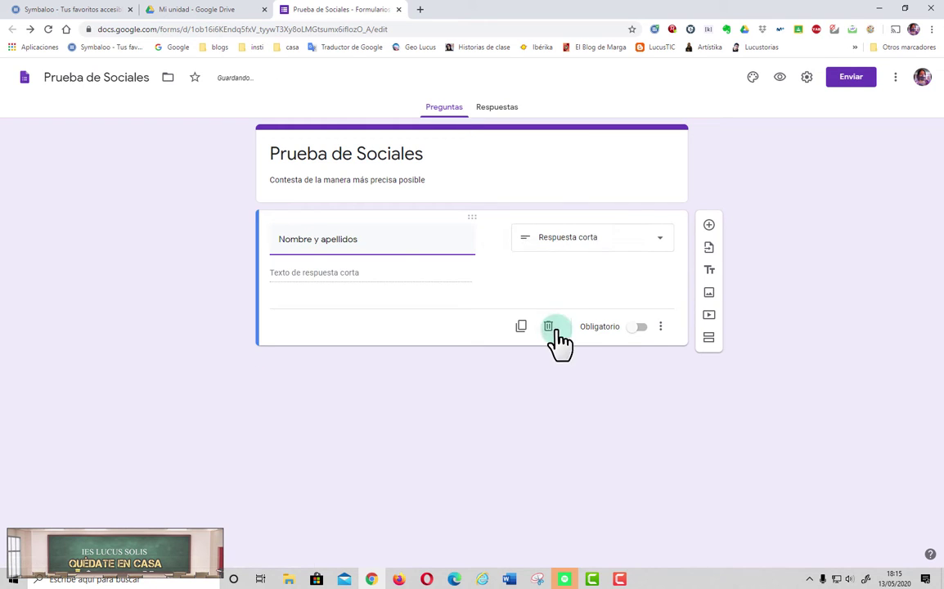
left_click(638, 329)
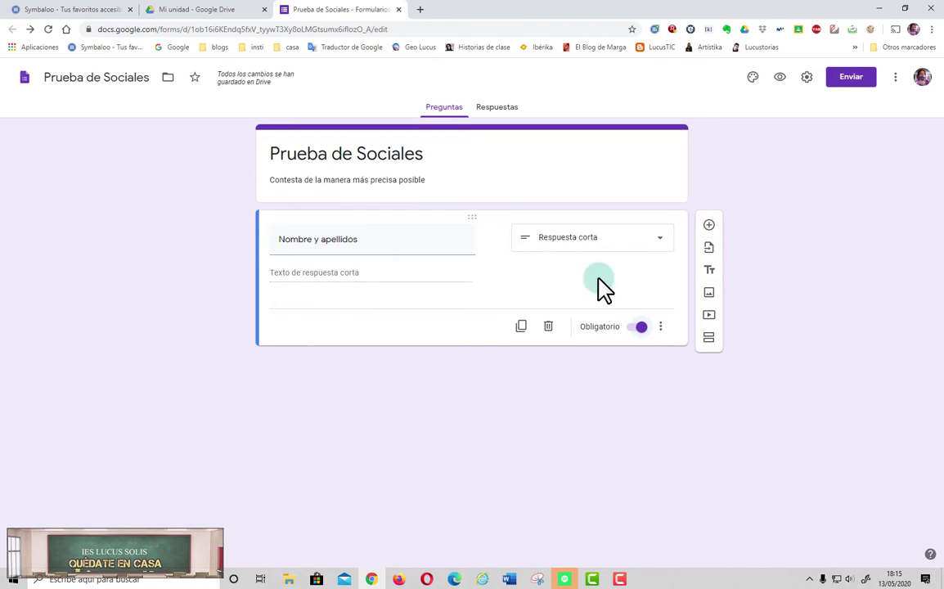
left_click(641, 328)
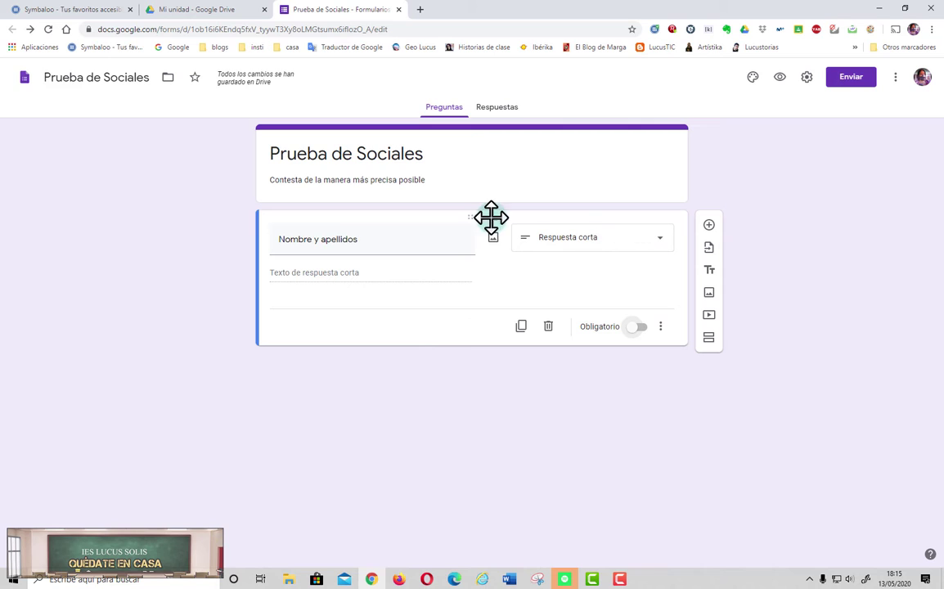
left_click(335, 274)
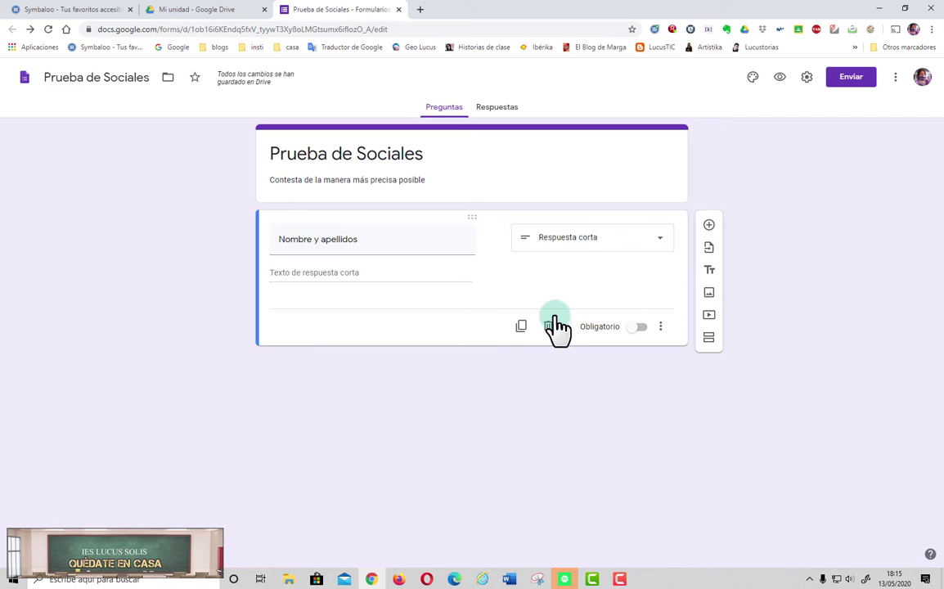
left_click(710, 227)
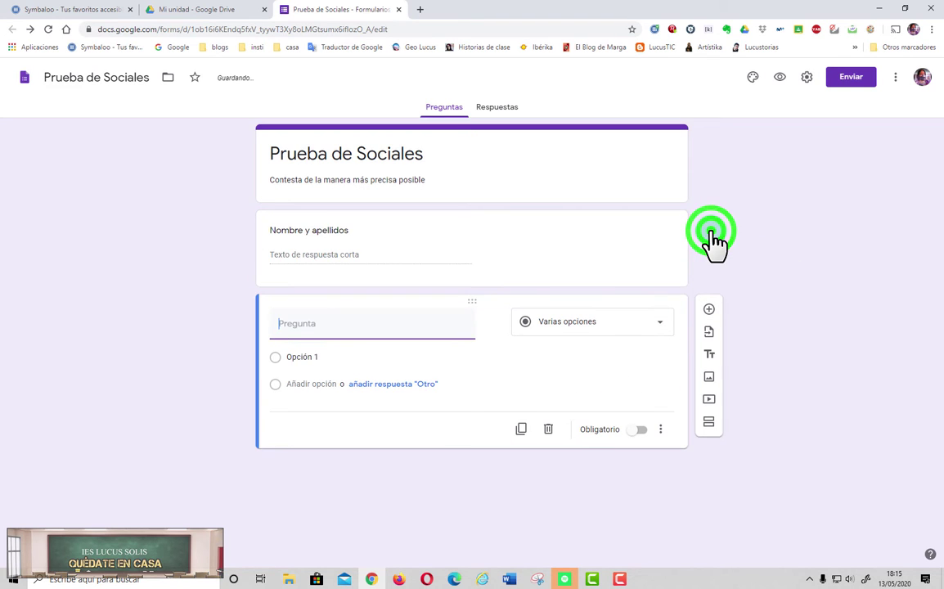
Step: Make a 'CURSO' dropdown question with options 3ºA, 3ºB, 3ºC and 3ºD
type("C")
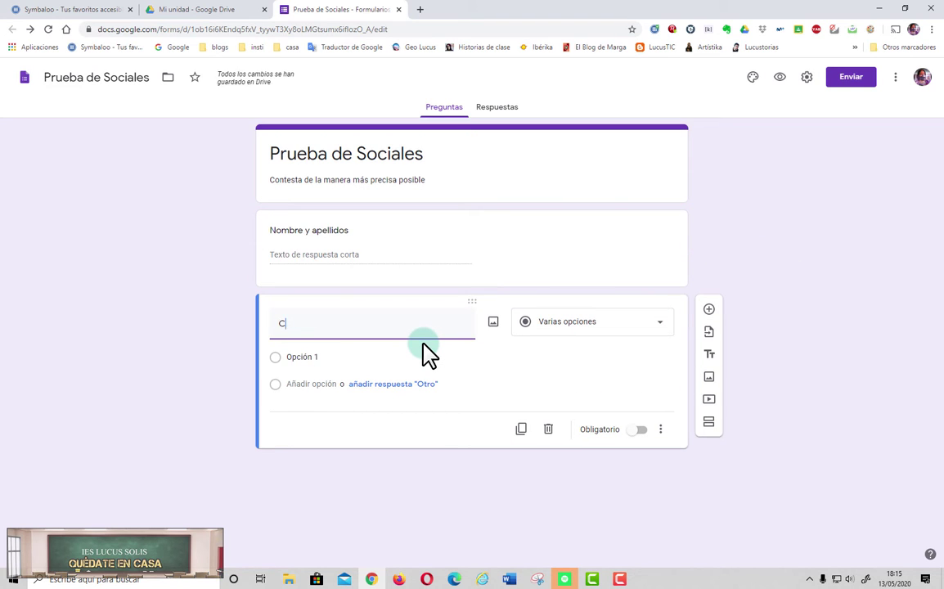
key("BackSpace")
key("BackSpace")
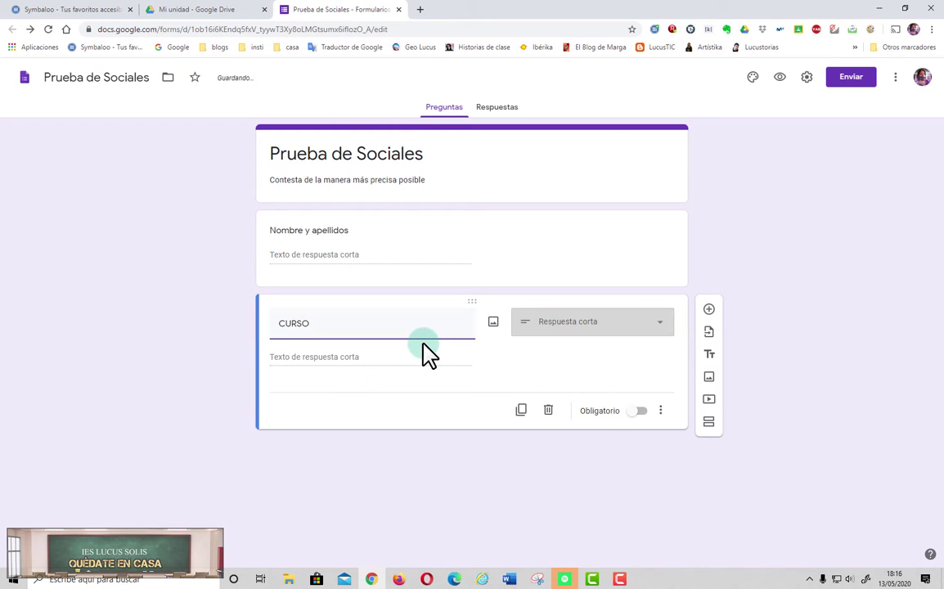
left_click(563, 332)
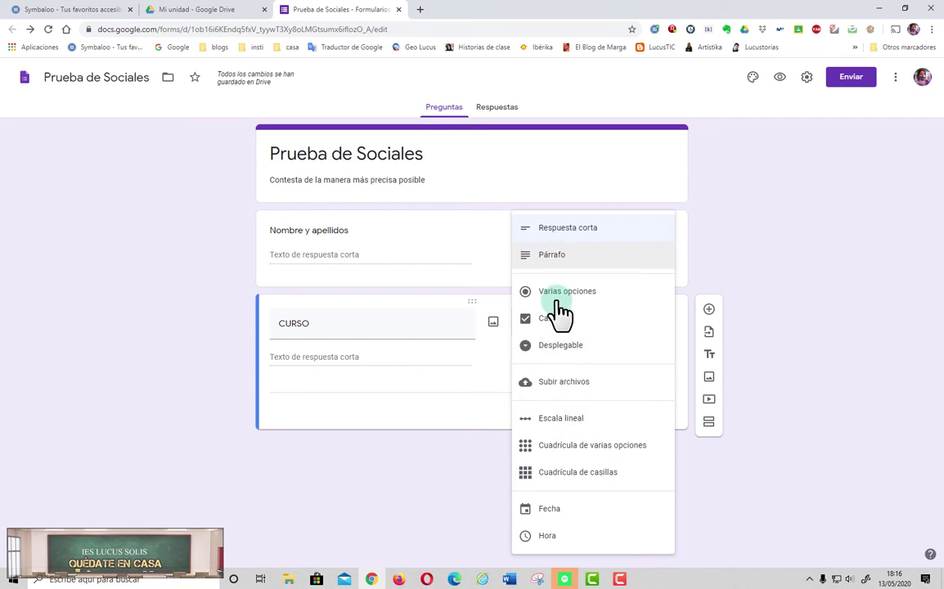
left_click(555, 354)
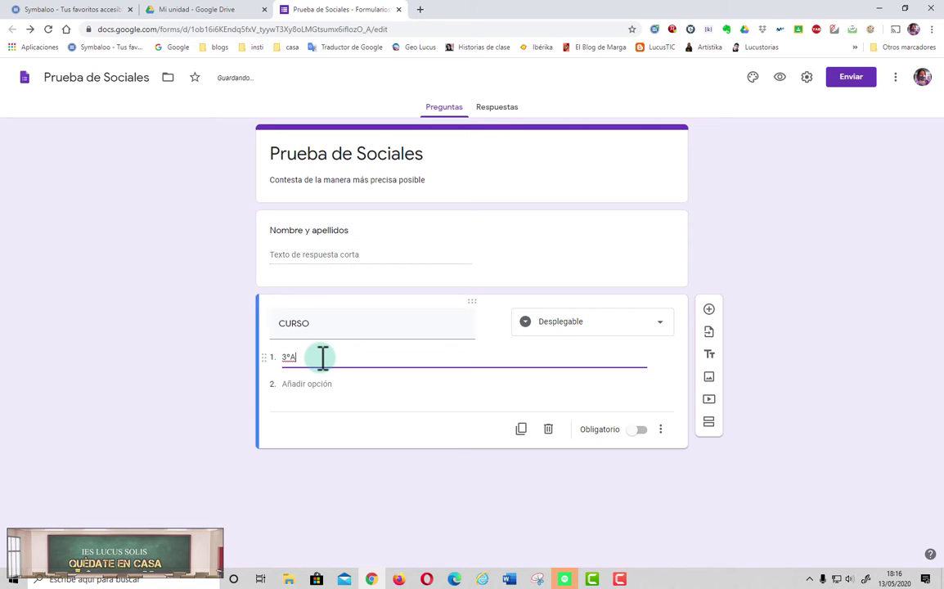
left_click(312, 385)
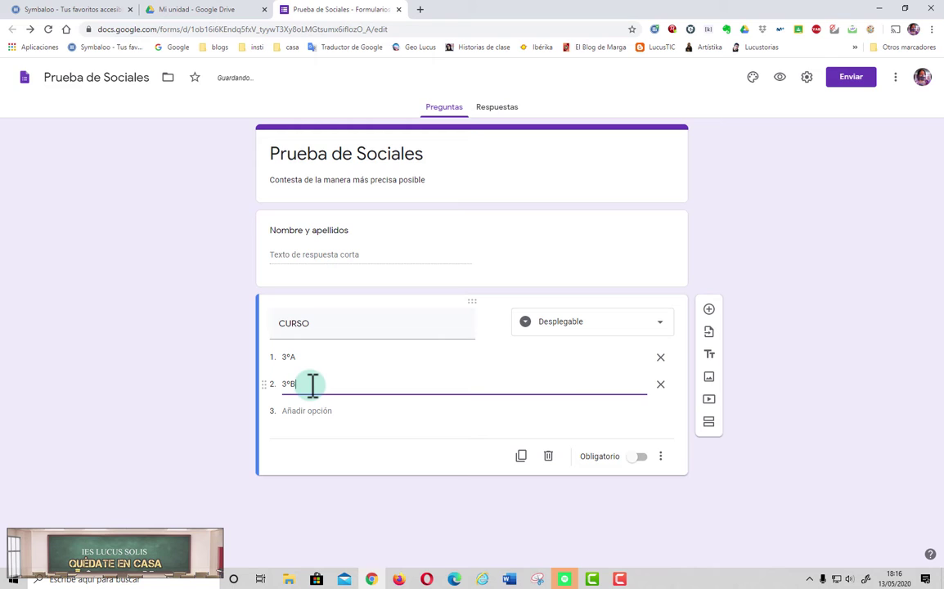
left_click(310, 411)
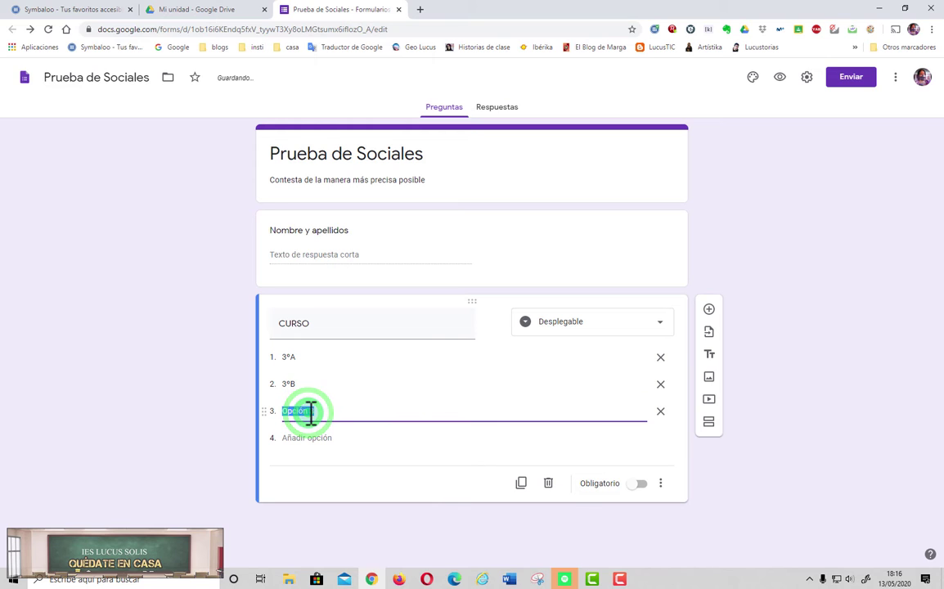
type("3°C")
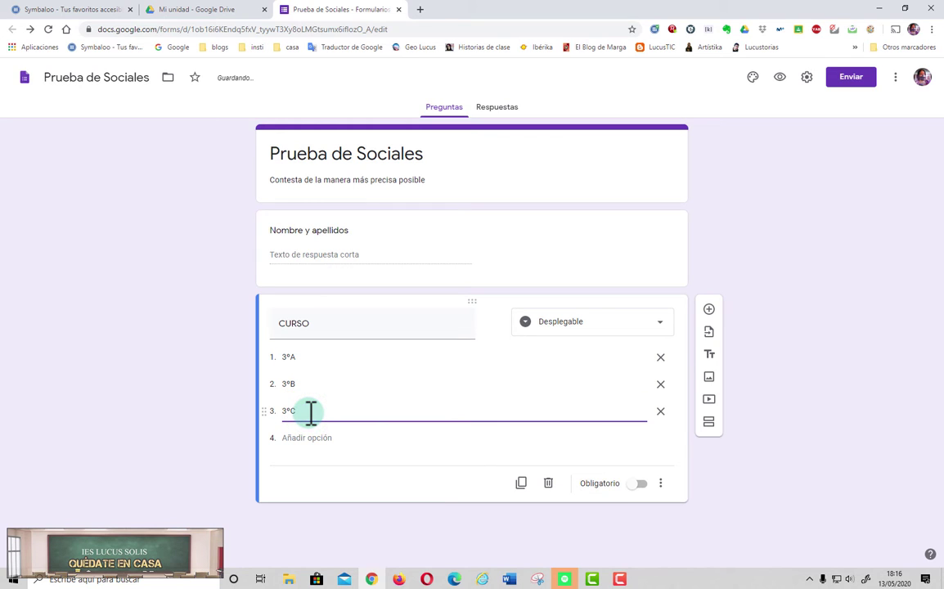
left_click(308, 439)
type("3ºD")
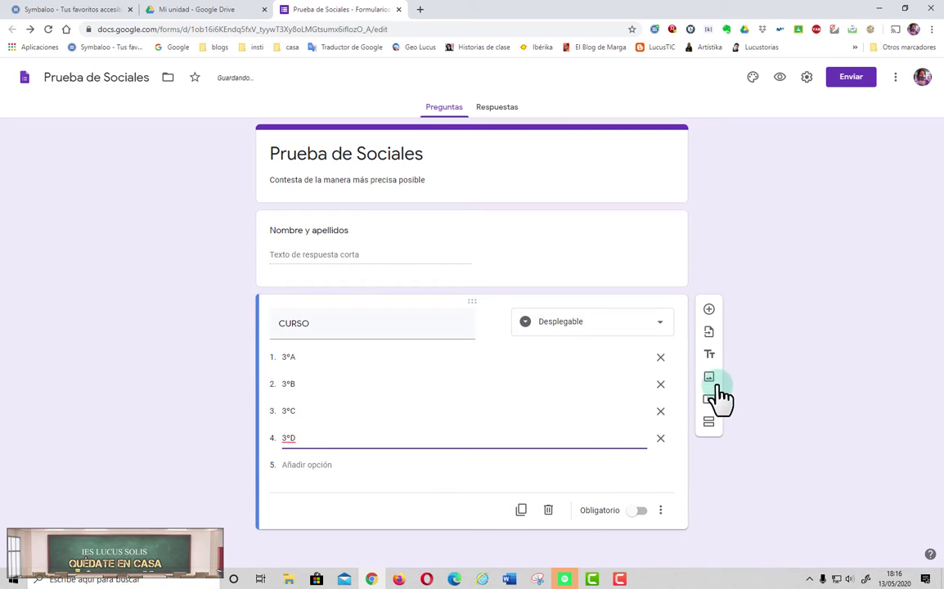
Step: Add an empty question after CURSO, check the Respuestas page, and open the preview
left_click(709, 310)
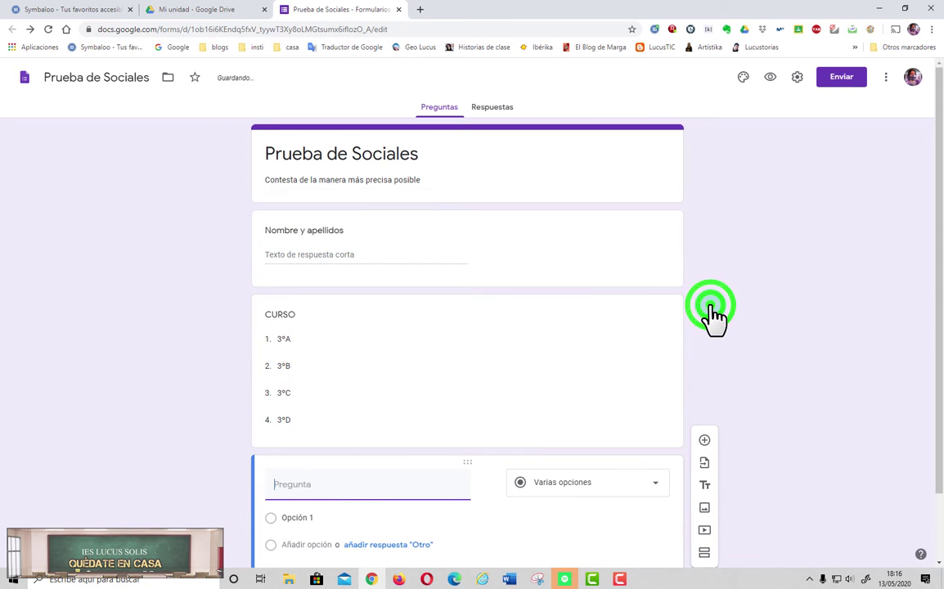
left_click(711, 358)
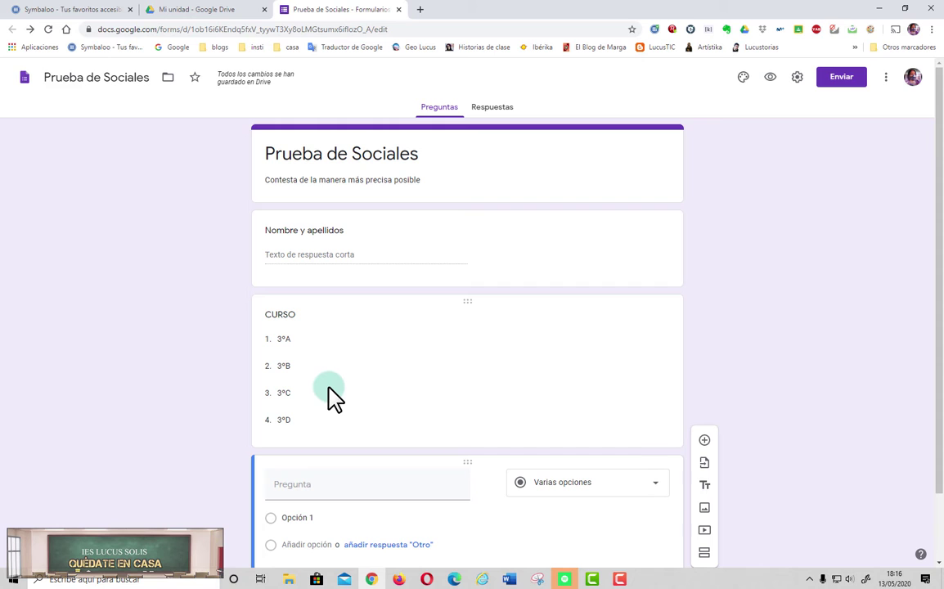
left_click(483, 110)
left_click(449, 107)
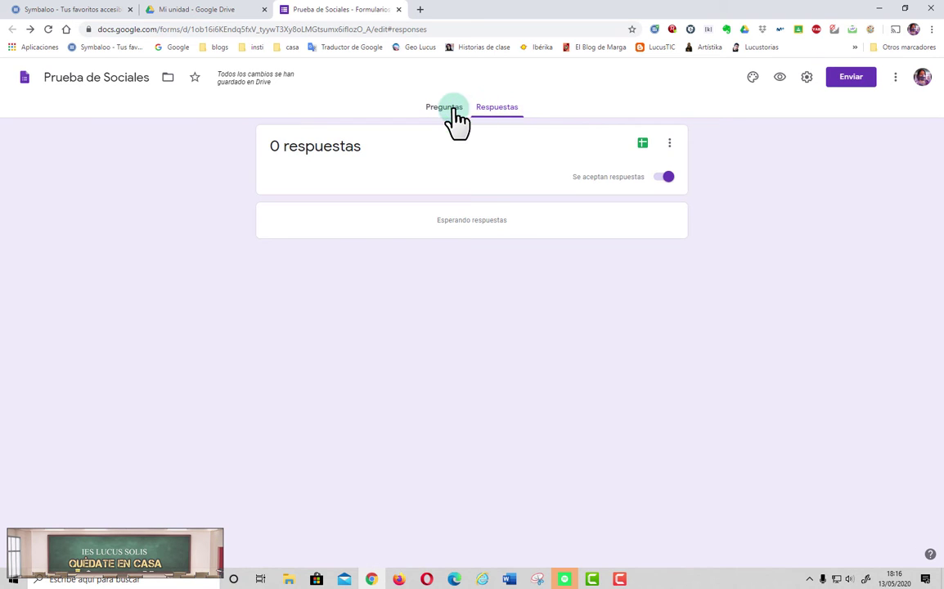
left_click(770, 79)
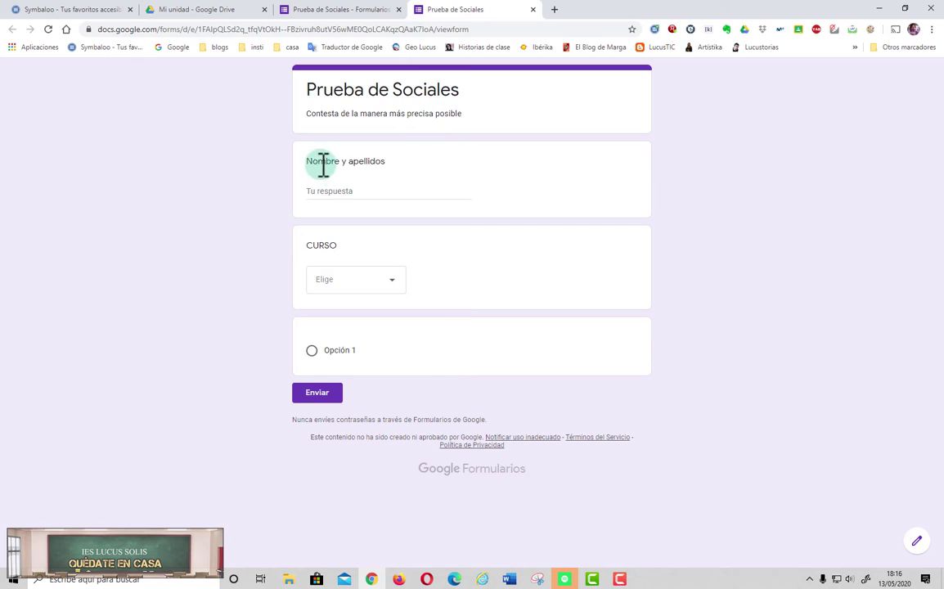
Step: In the preview, try the name field, choose 3ºB for CURSO, and try submitting
left_click(355, 187)
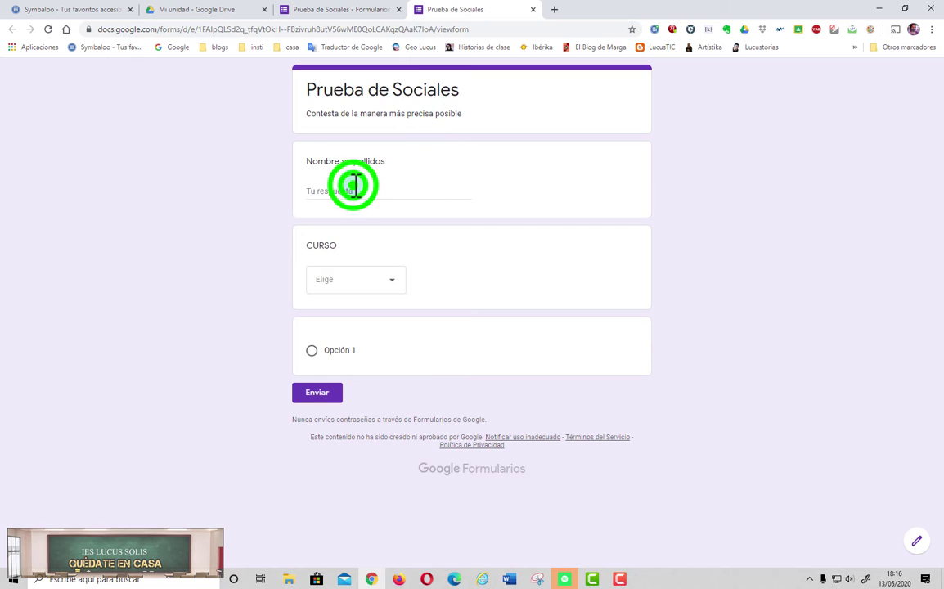
left_click(390, 280)
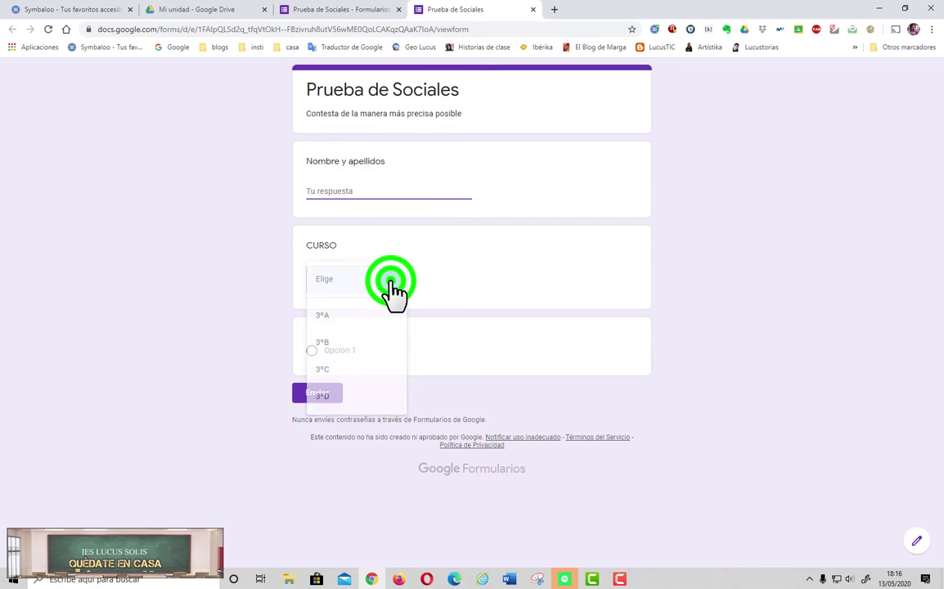
left_click(330, 349)
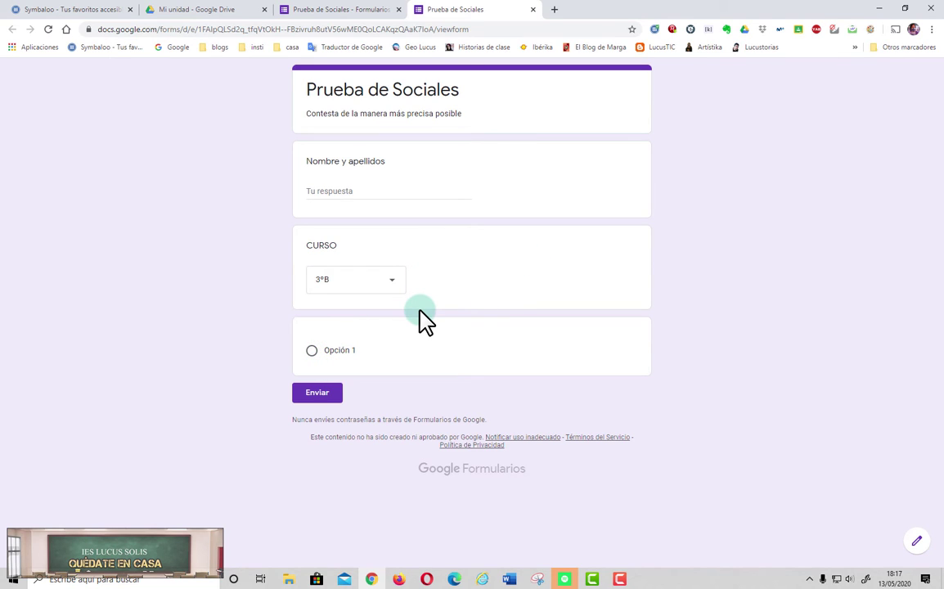
left_click(302, 395)
Step: Close the preview, then give the form a red theme and the candy header image
left_click(532, 9)
left_click(519, 95)
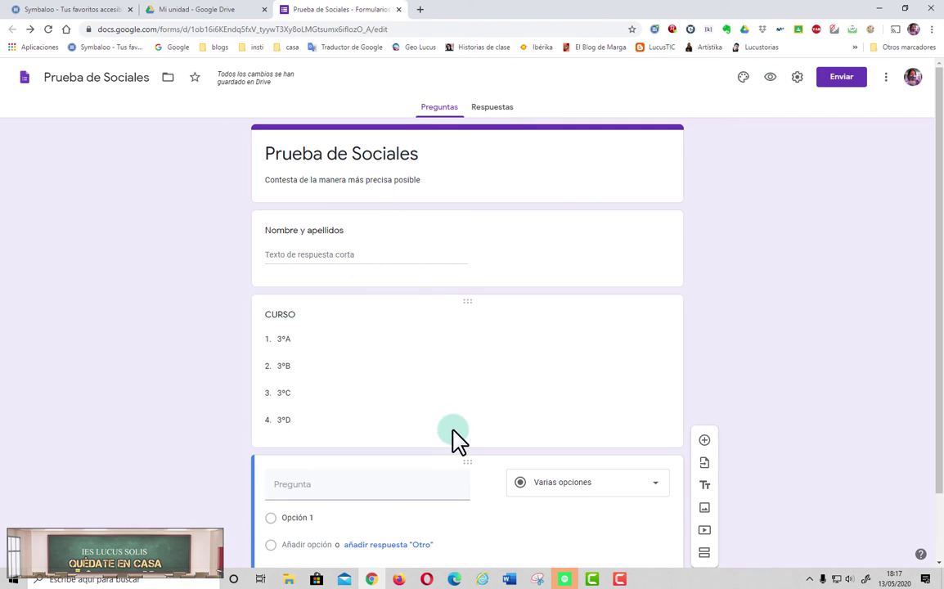
left_click(740, 78)
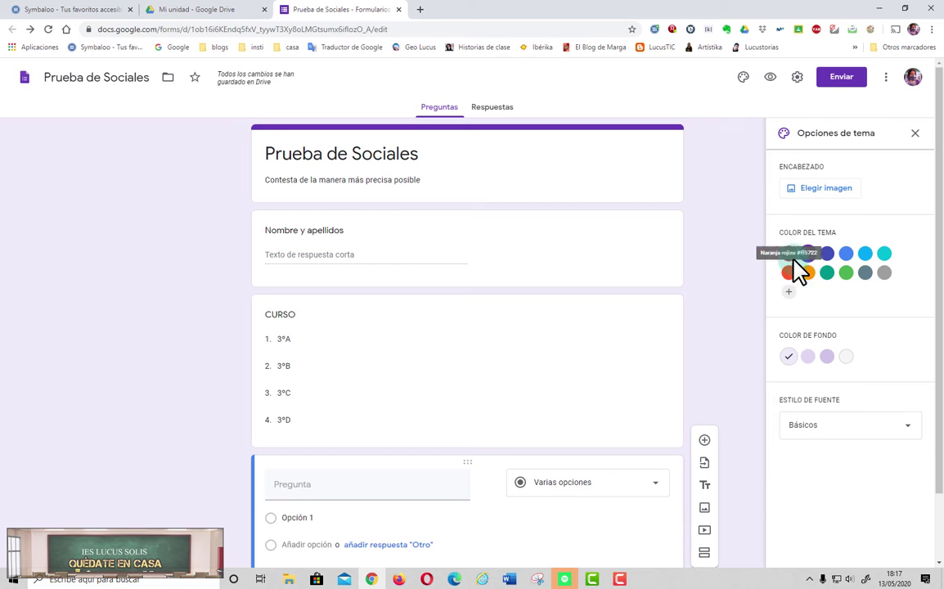
left_click(790, 256)
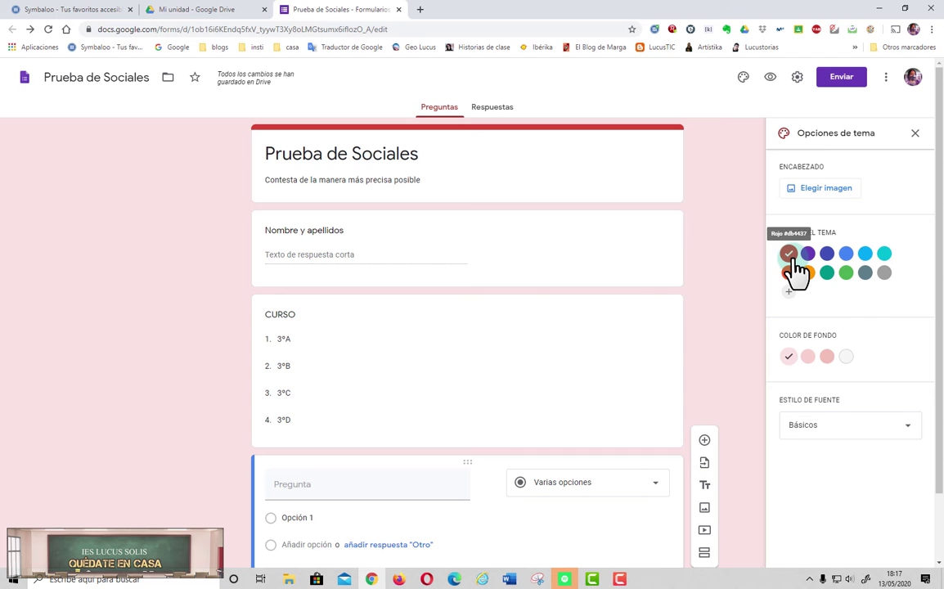
left_click(840, 197)
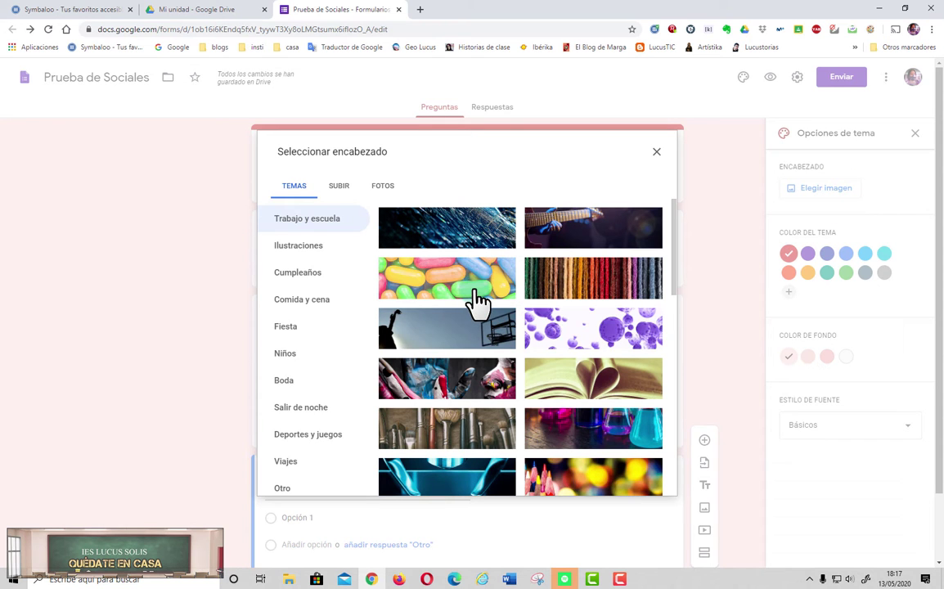
left_click(473, 287)
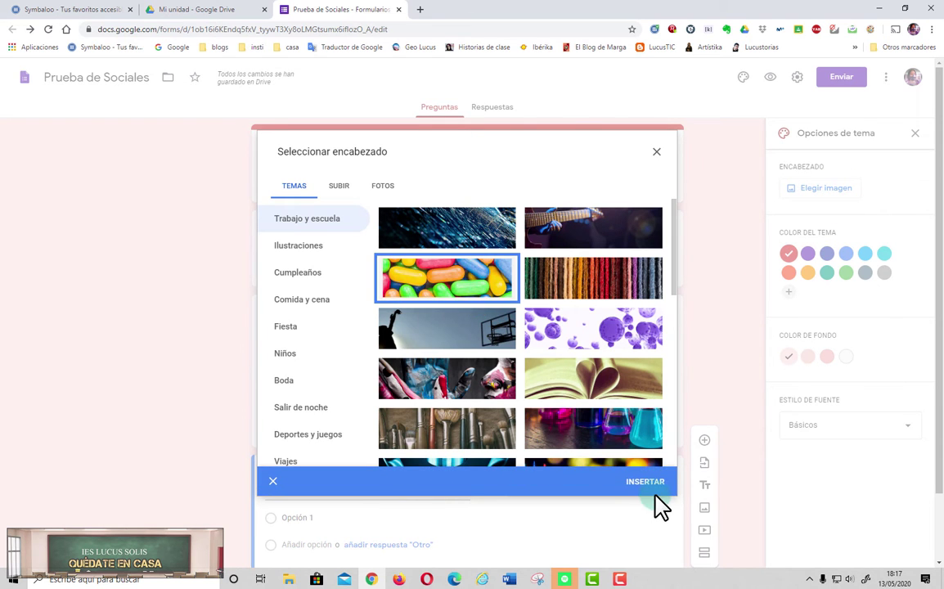
left_click(646, 482)
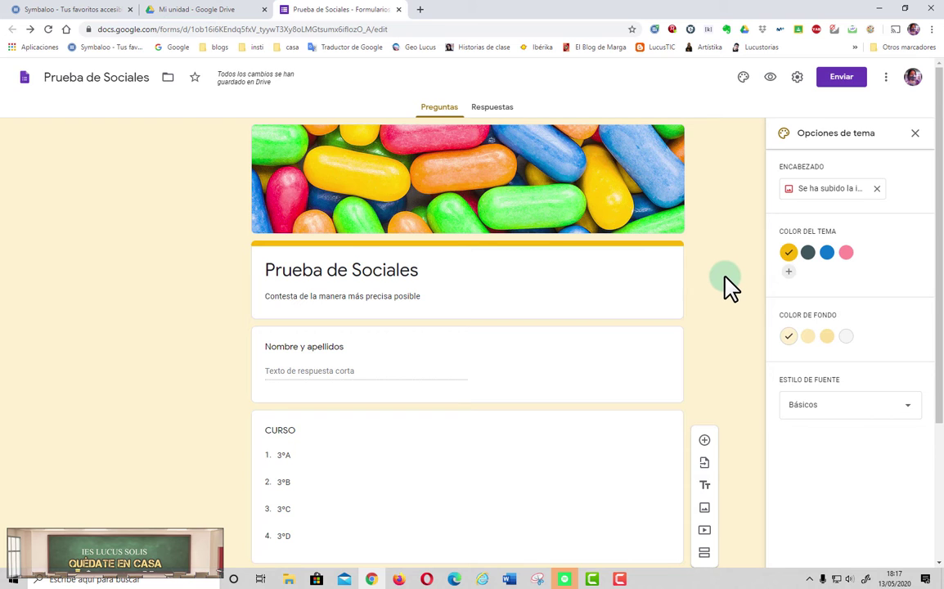
Step: Add a new untitled section below the empty question
scroll(728, 287, "down", 1)
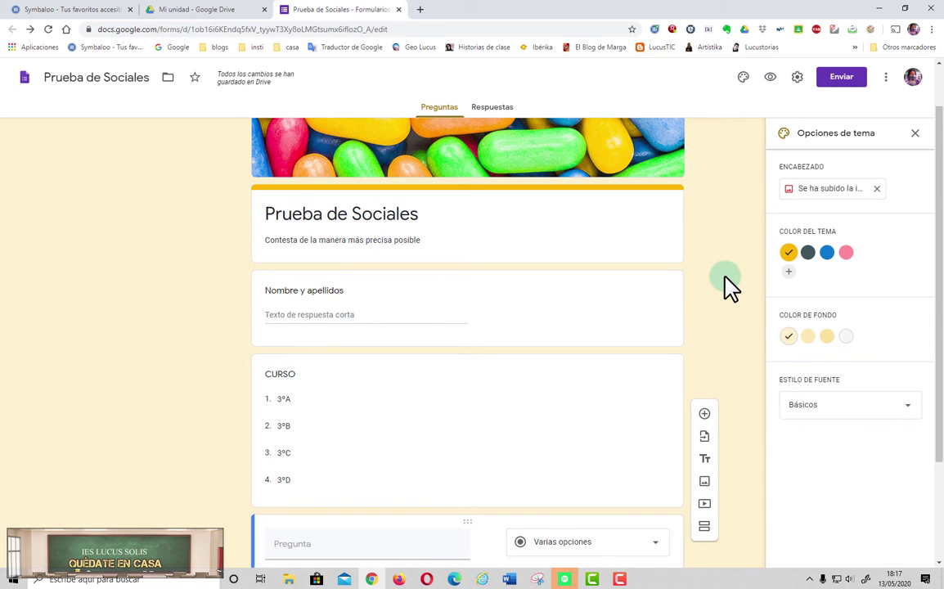
scroll(728, 287, "down", 2)
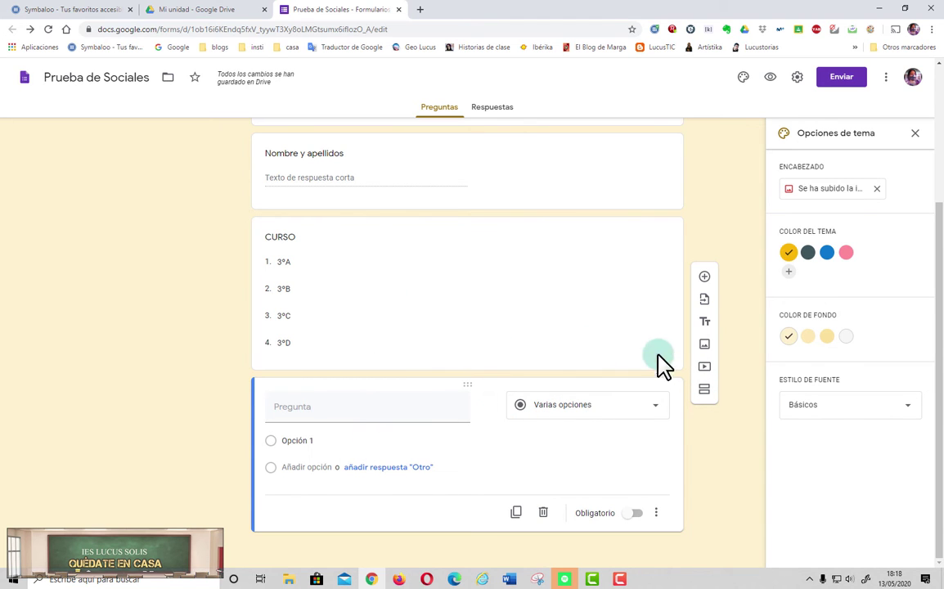
left_click(705, 391)
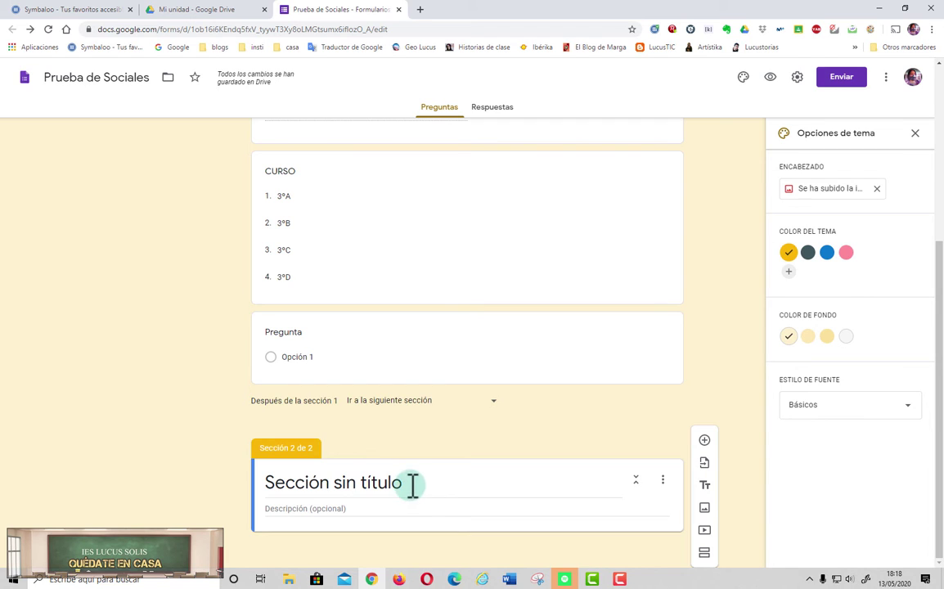
Step: Title the second section 'PREGUNTAS' and add a question to it
left_click(412, 485)
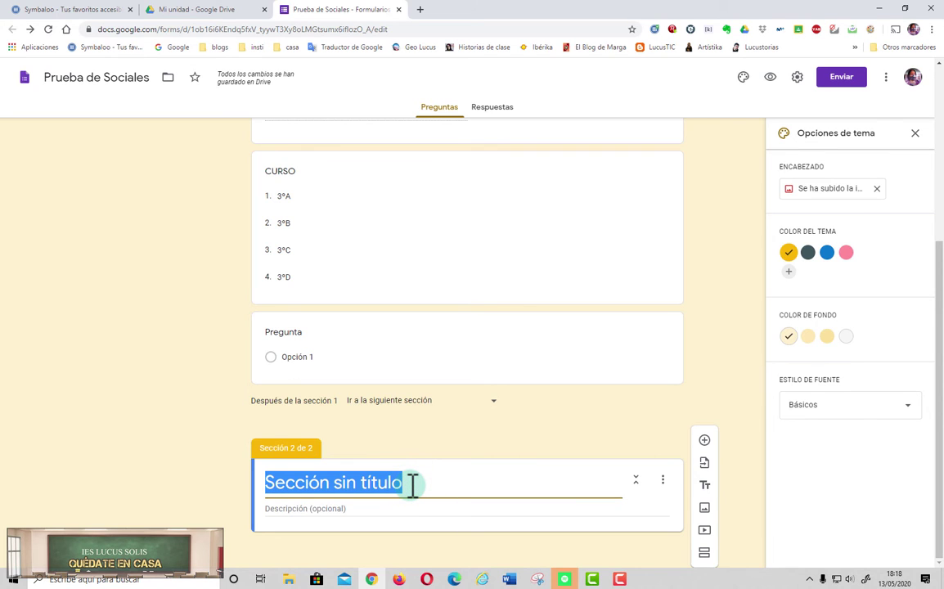
type("PREGUNTAS")
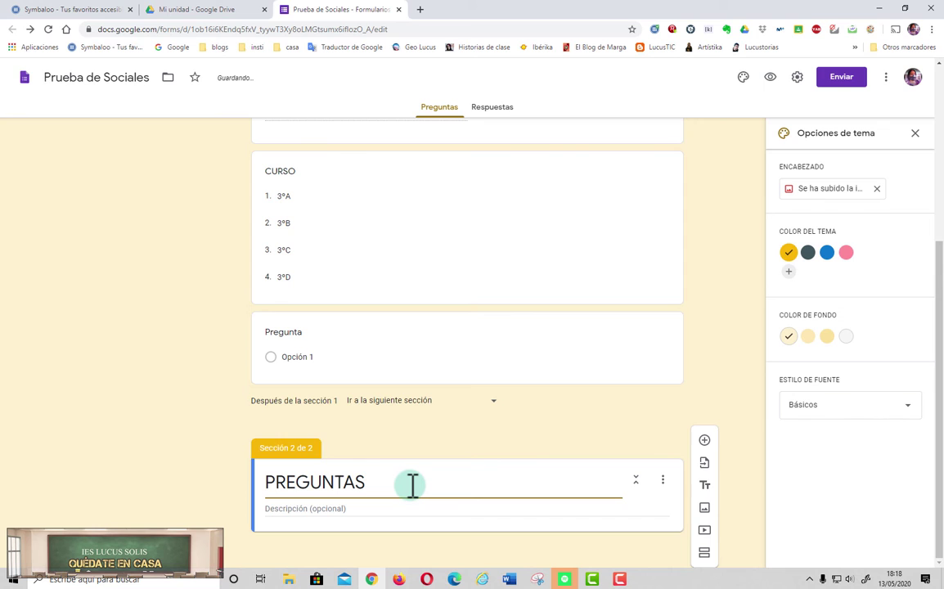
left_click(707, 443)
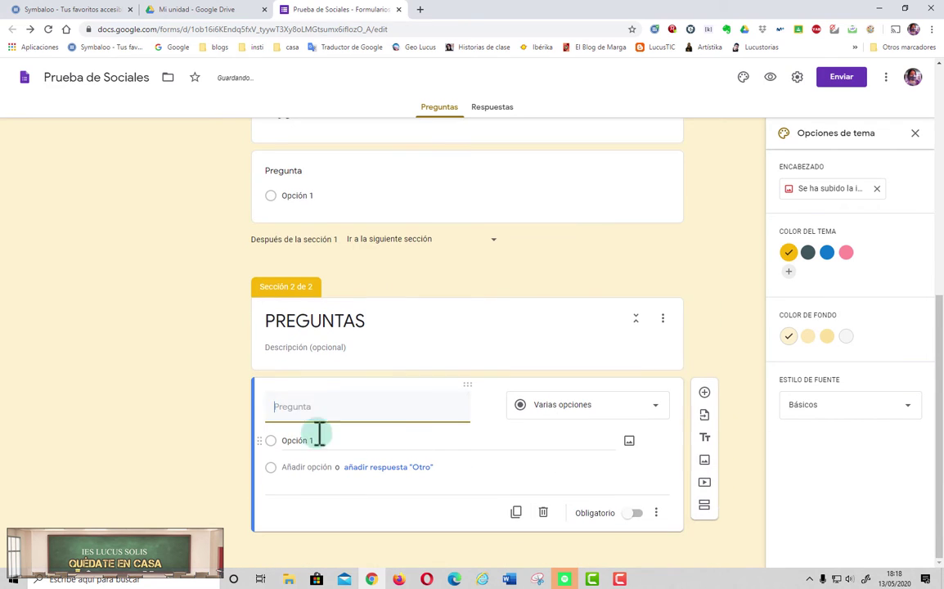
Step: Preview the form, advance to the next section, then close the preview
left_click(772, 77)
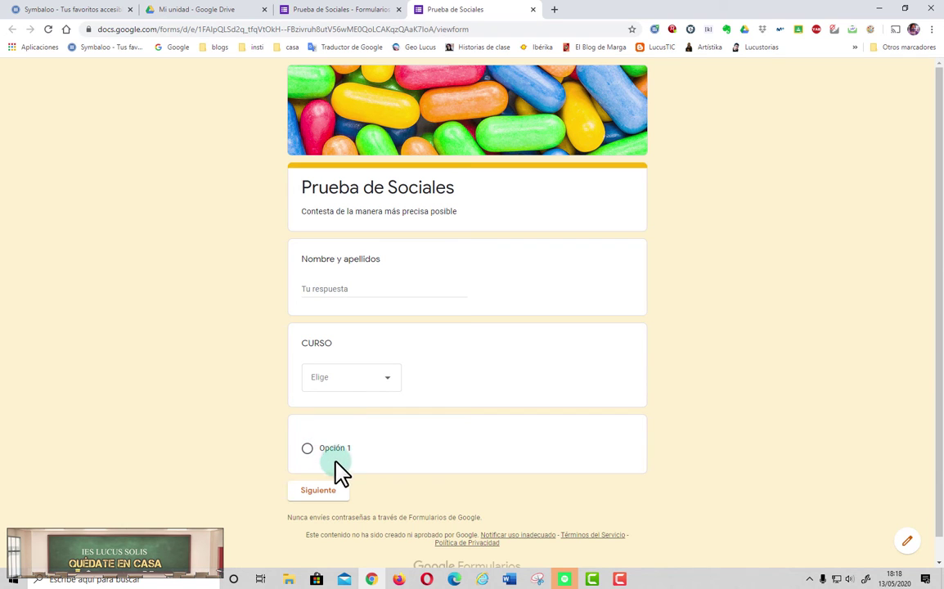
left_click(326, 491)
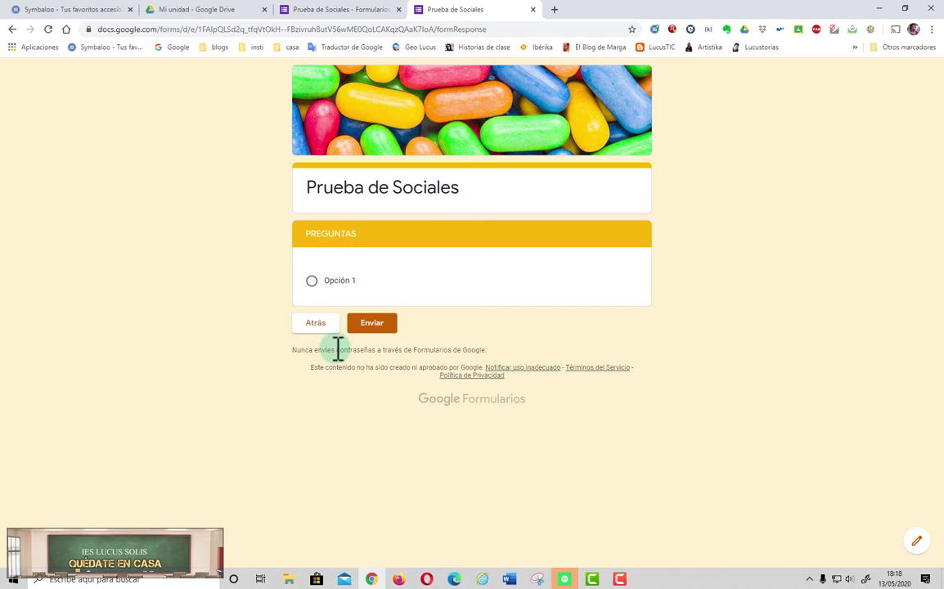
left_click(531, 10)
left_click(517, 95)
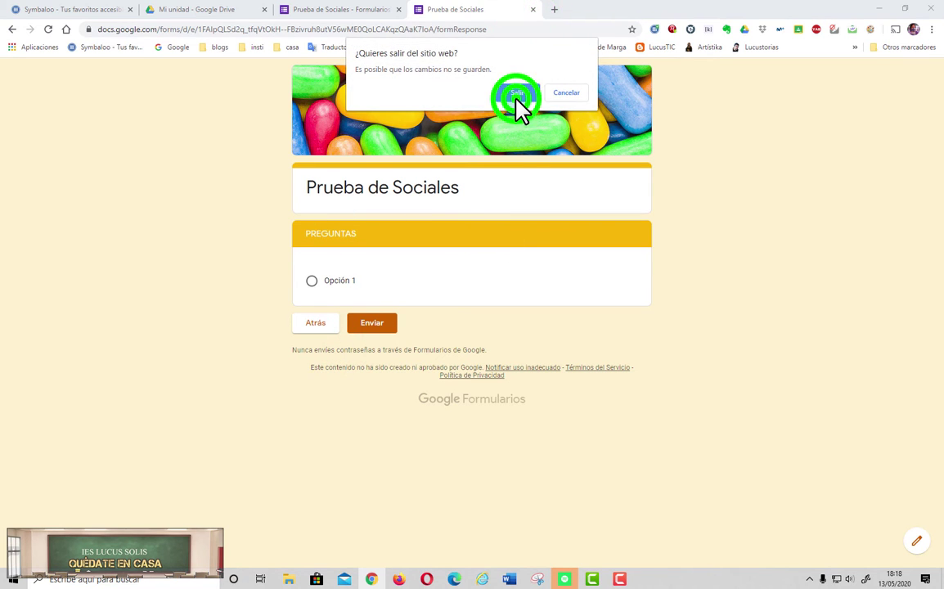
scroll(417, 320, "up", 2)
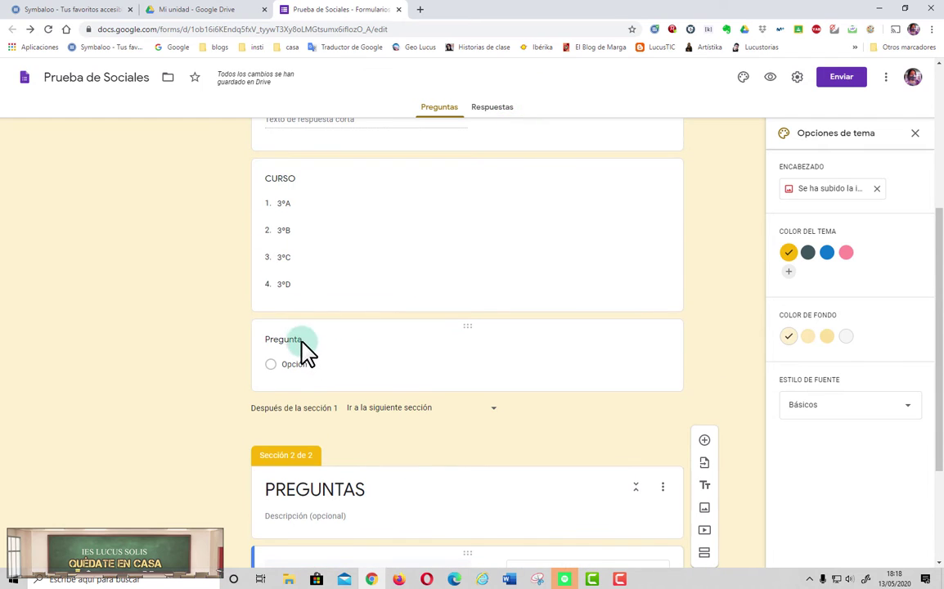
Step: Delete the blank untitled question card
left_click(567, 349)
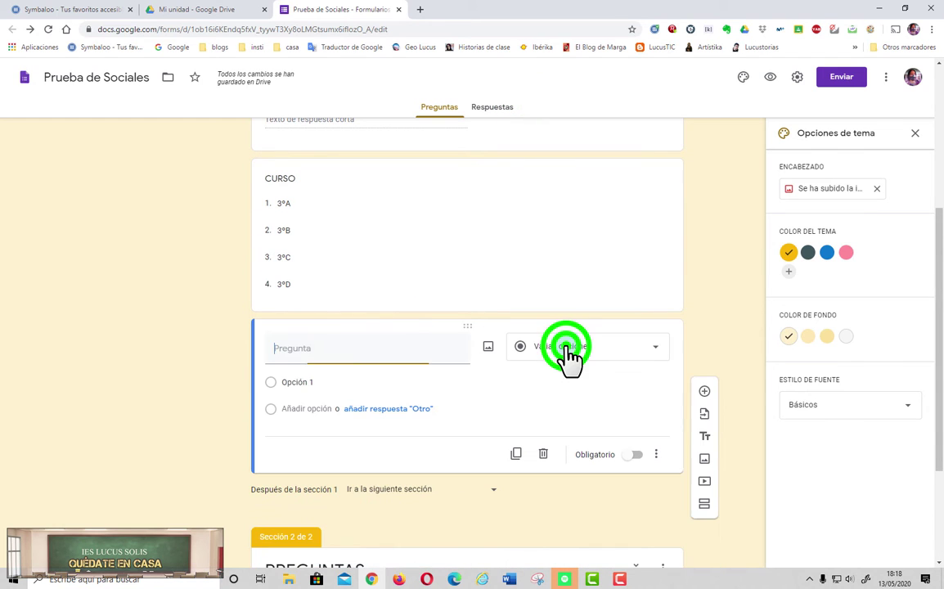
left_click(542, 455)
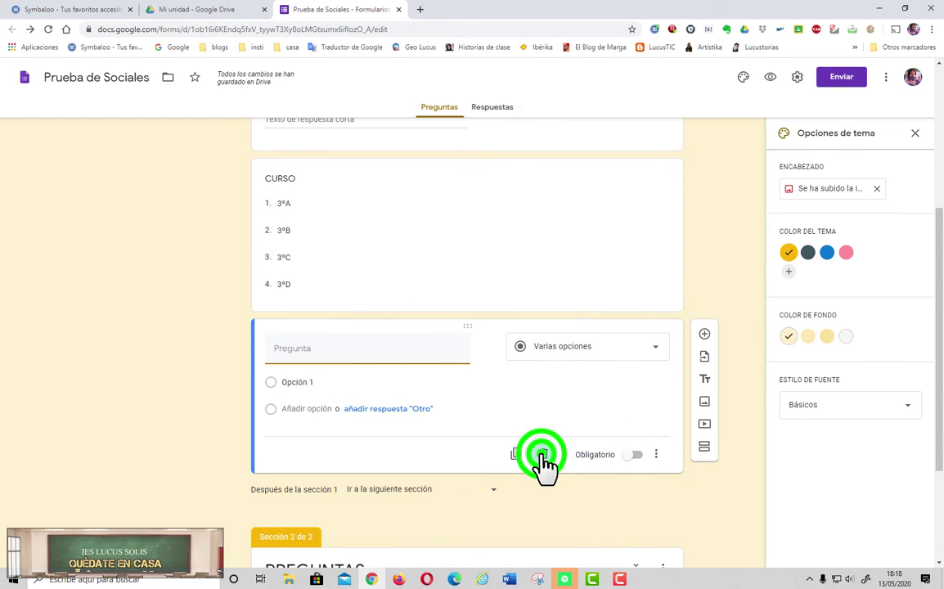
left_click(771, 78)
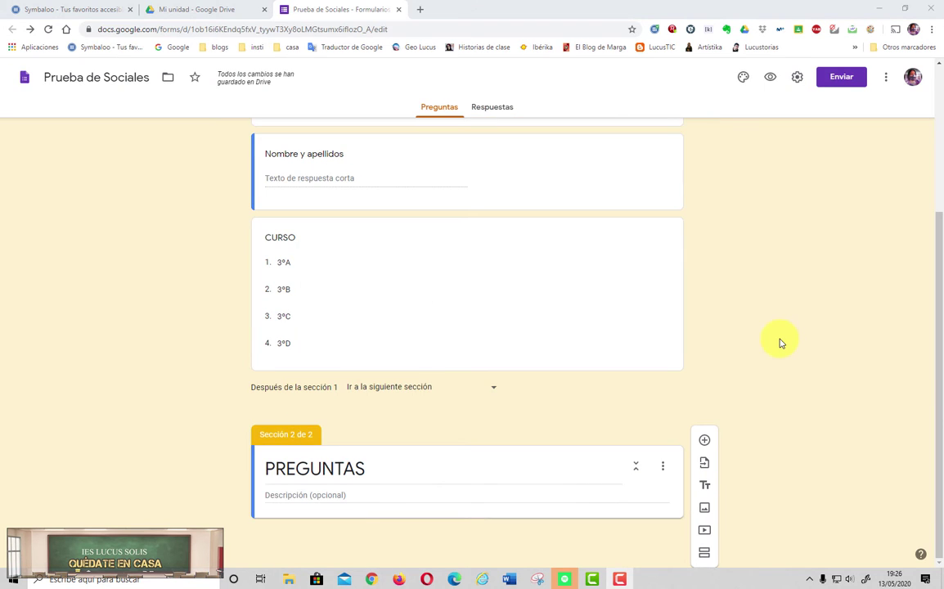
Step: Add a paragraph question 'Relaciona la I GM con el Imperialismo' to PREGUNTAS
left_click(705, 443)
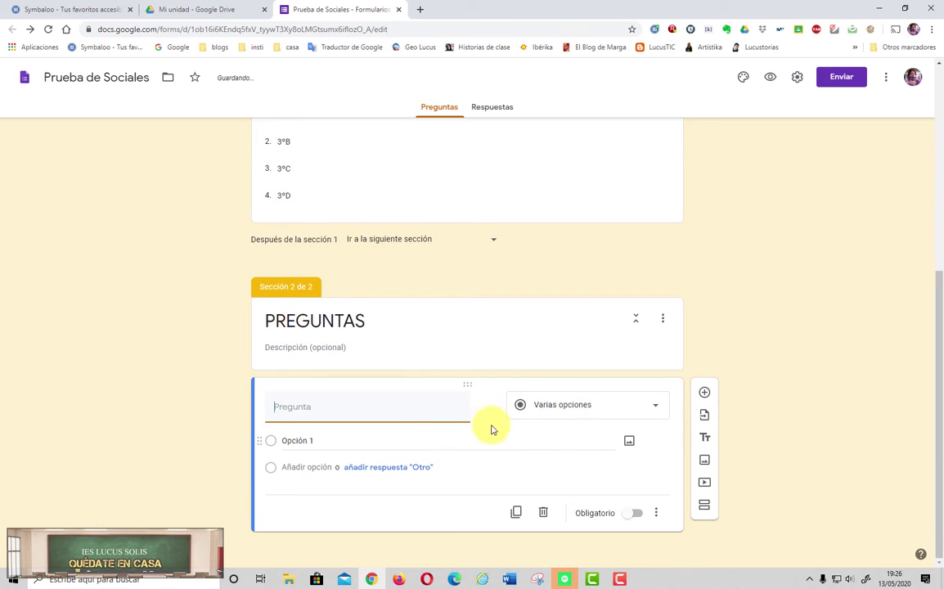
left_click(574, 411)
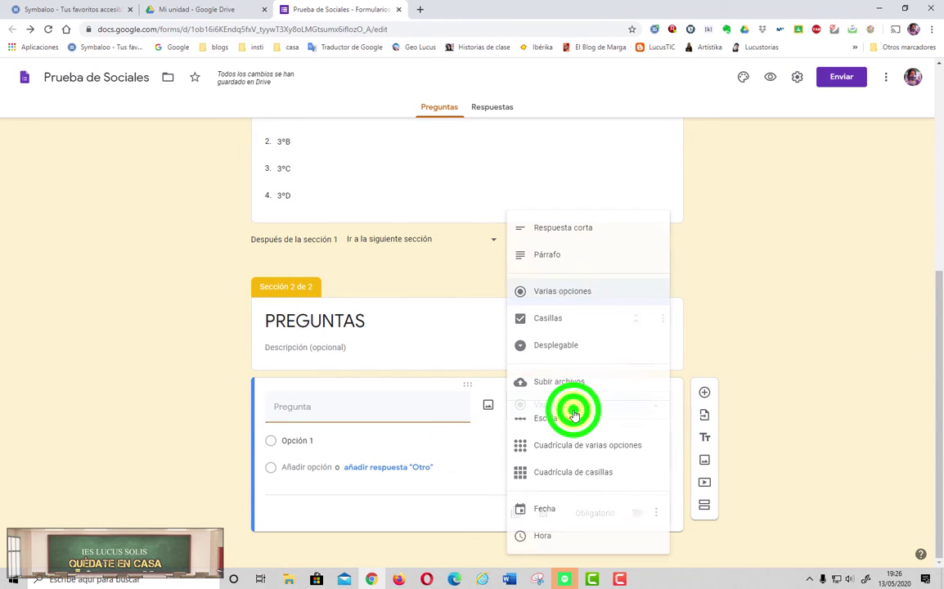
left_click(555, 256)
left_click(390, 431)
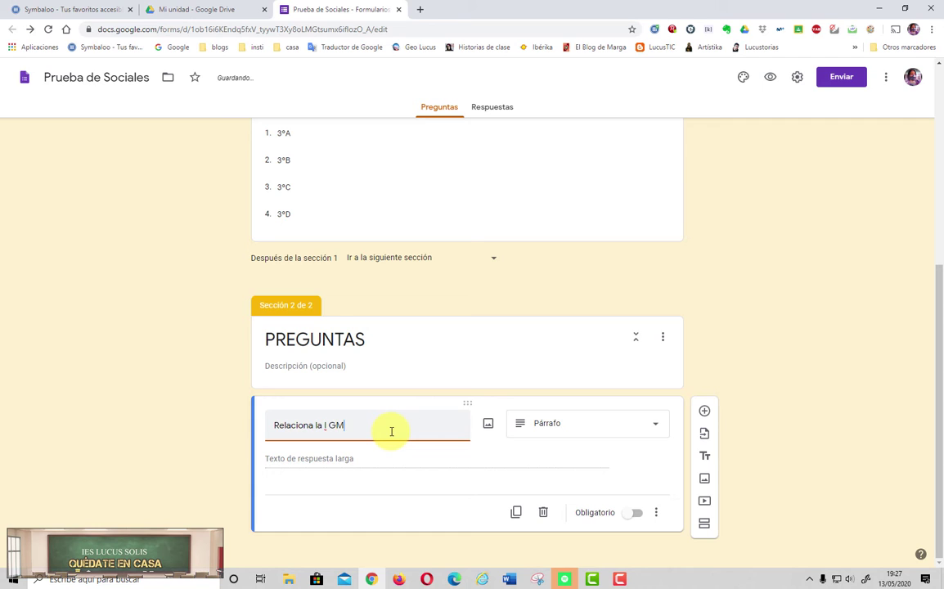
type("el Imperialismo")
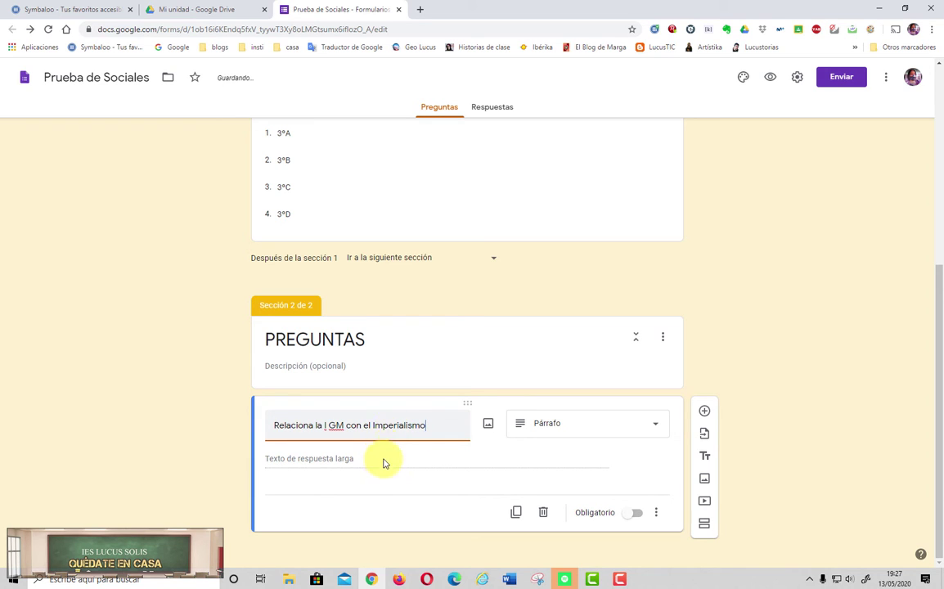
left_click(771, 77)
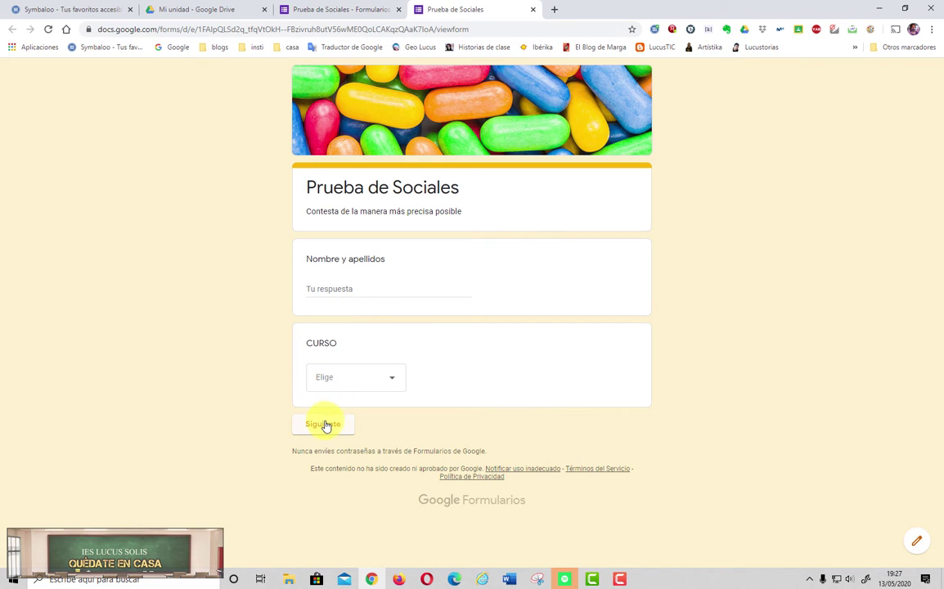
left_click(325, 426)
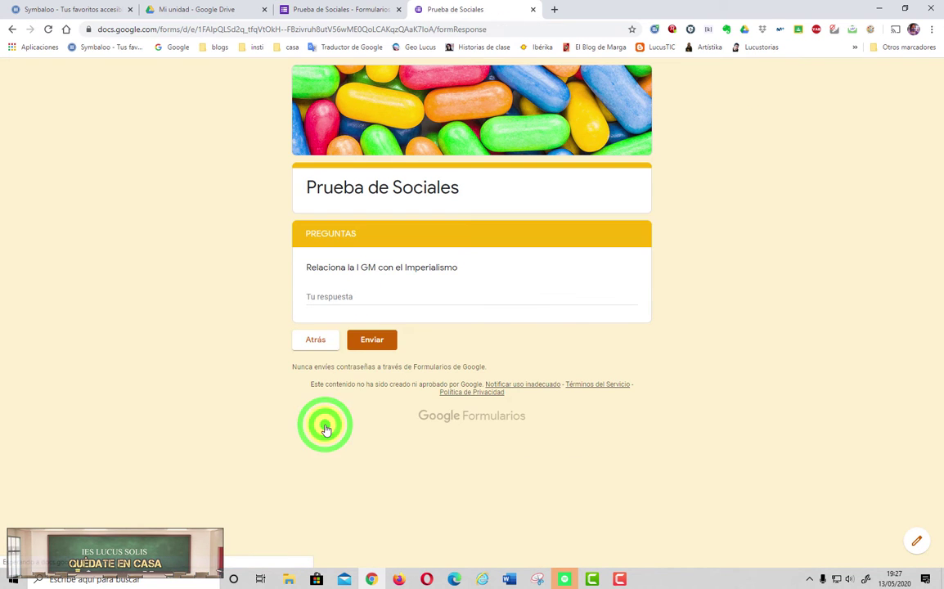
left_click(374, 292)
left_click(342, 305)
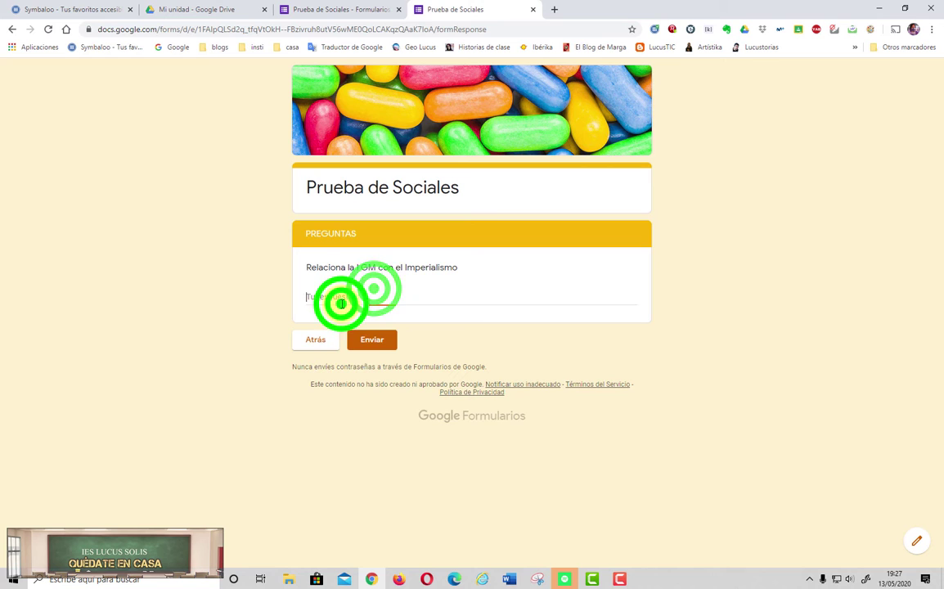
type("fdfhdflkjhgkdfjhañdfkj")
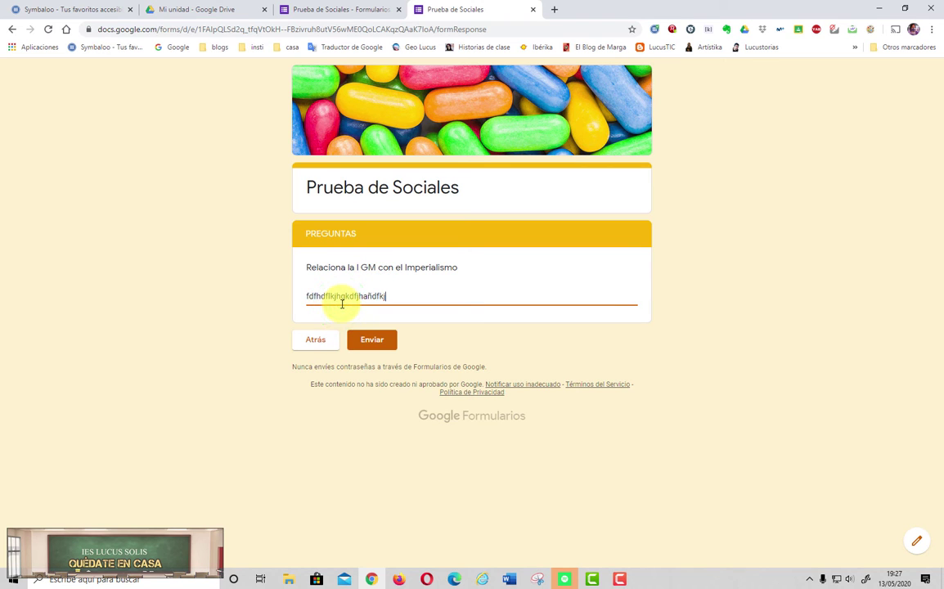
type("hañdfkjhañdflkjahñlakjsfñlaskdjfñasldkfjñasldkfjñsadlkfjsñ")
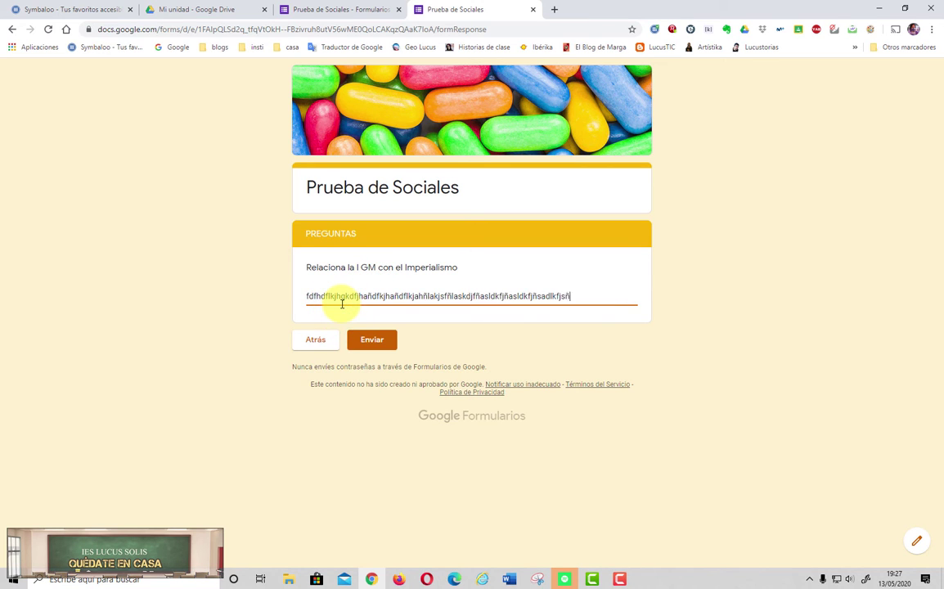
type("ldkfjsñlfsakjdfñalskjfsñldkjfñdlkfjslfkjslkdjlsd")
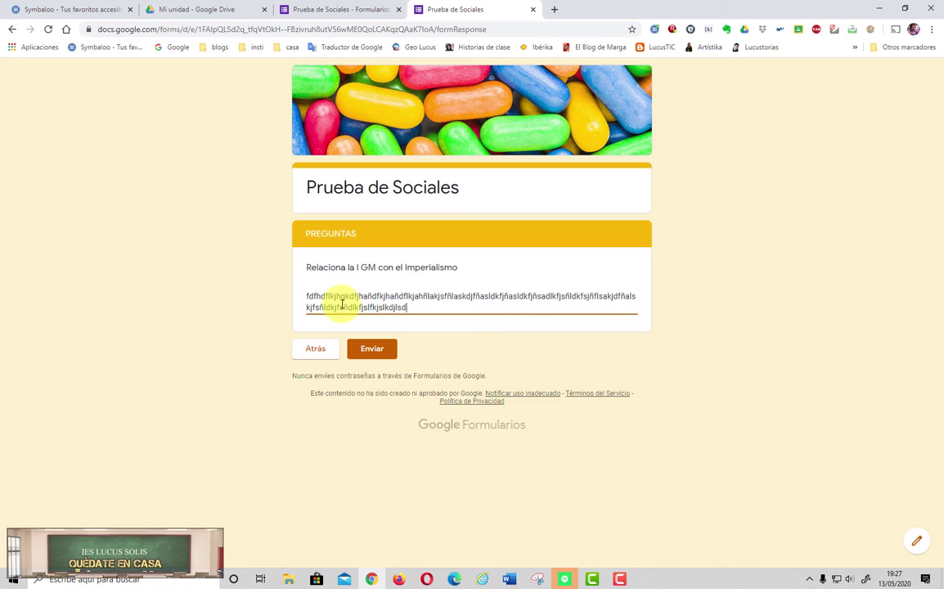
type("kfjsldkf")
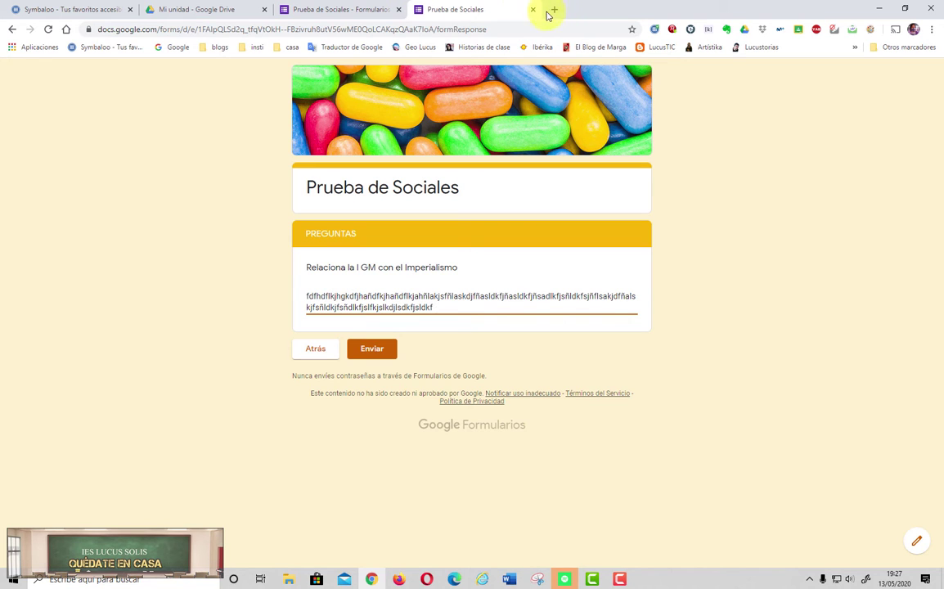
left_click(532, 9)
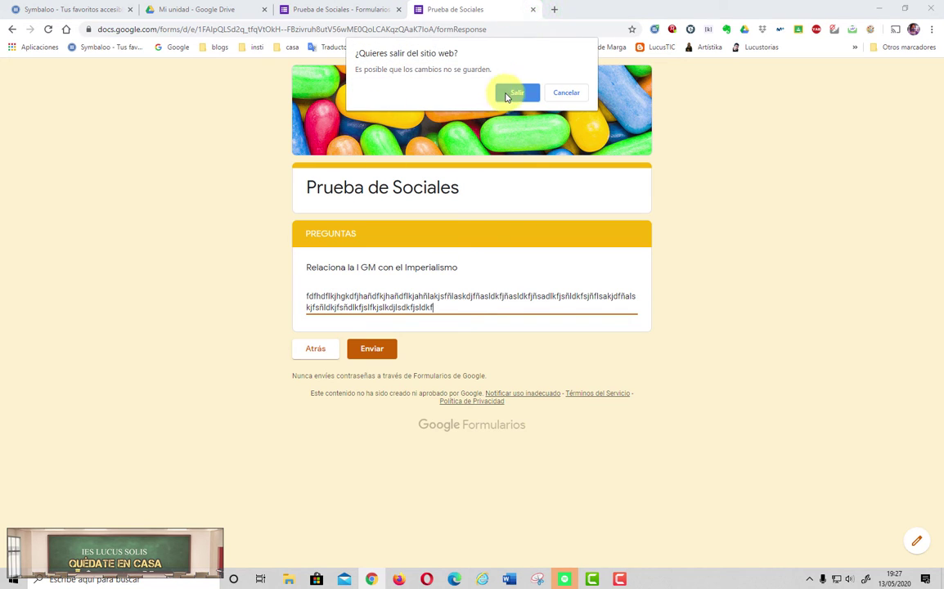
left_click(507, 93)
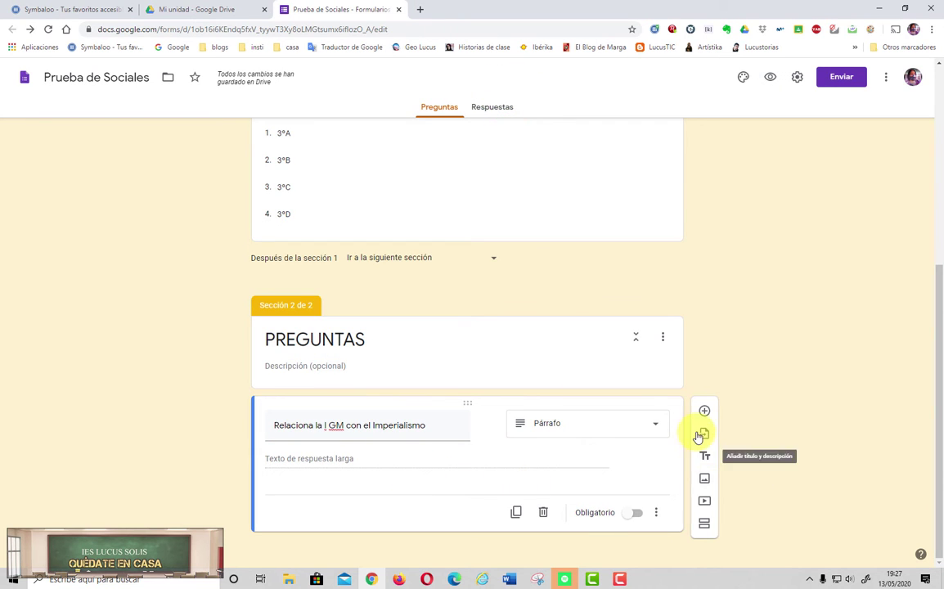
Step: Add a short-answer question titled '¿A qué país pertenece el título de zar?' below the paragraph question
left_click(704, 412)
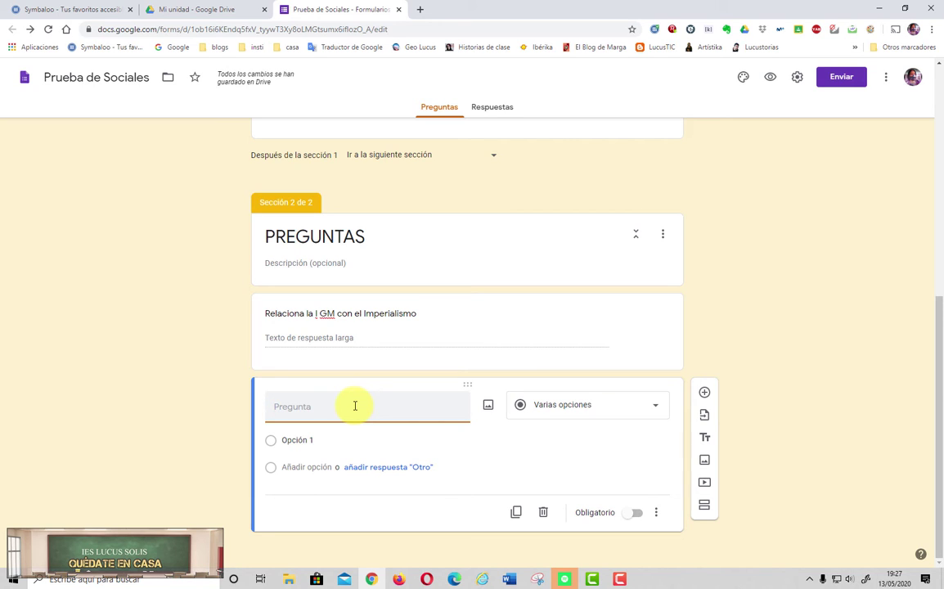
type("A qué pais")
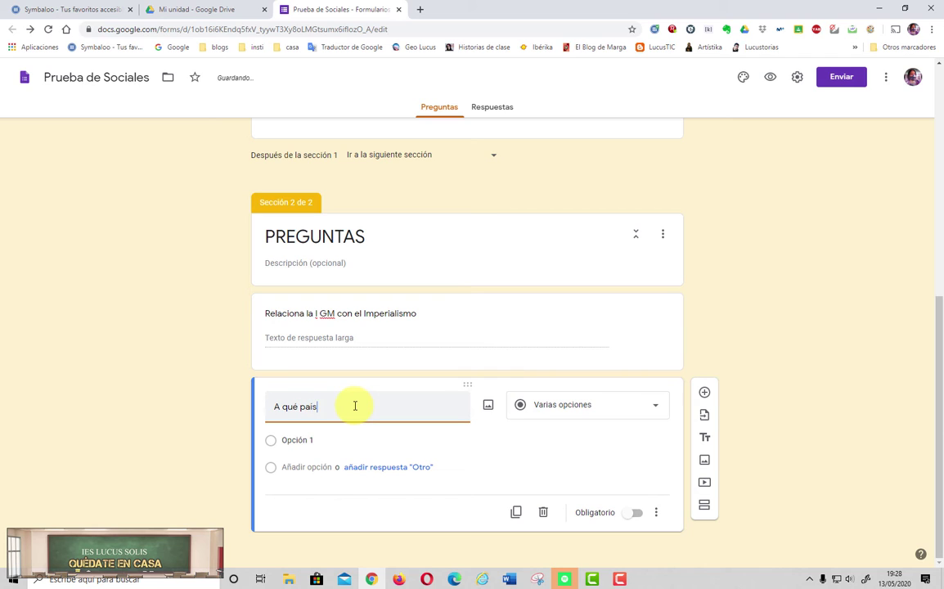
type("país pertenece e")
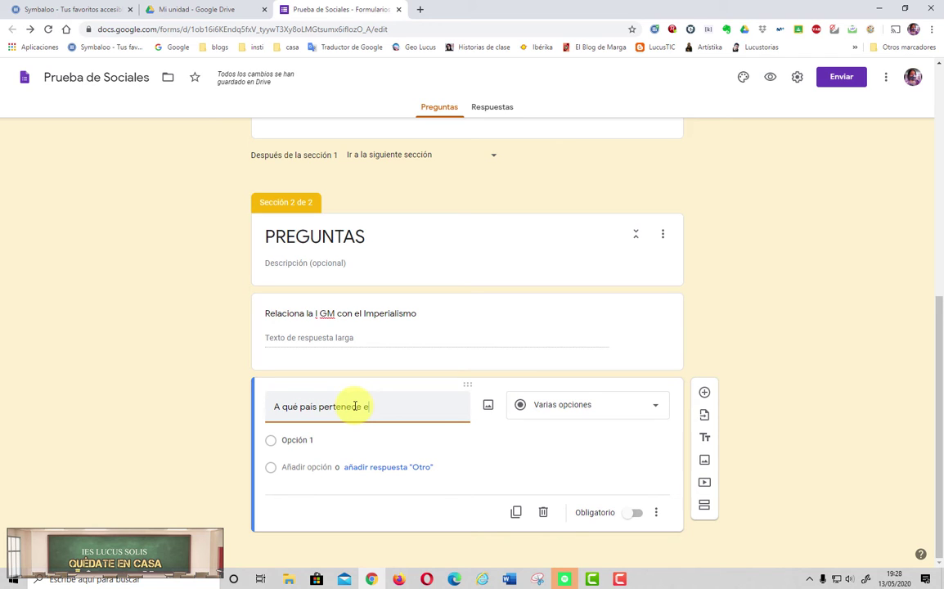
type("l ti")
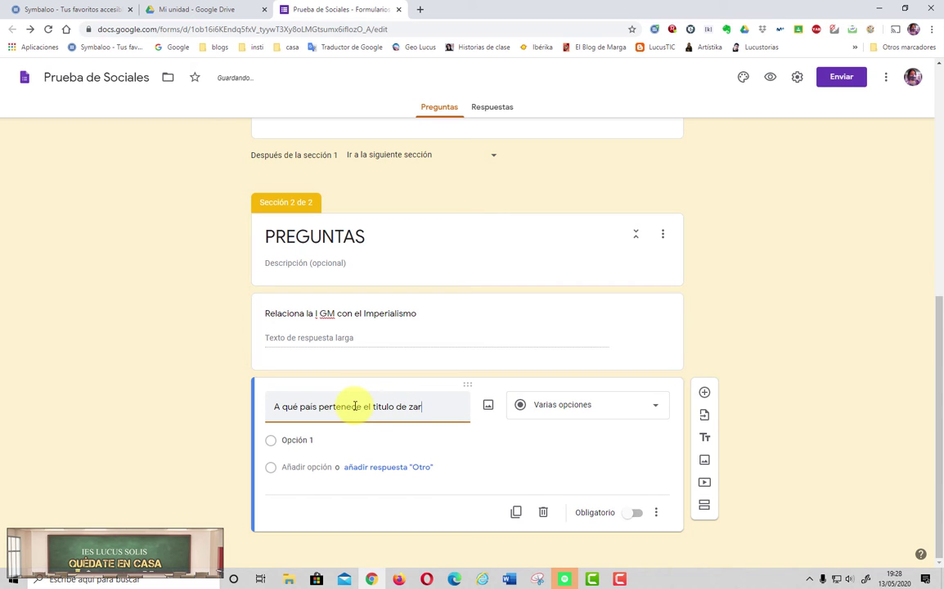
left_click(276, 407)
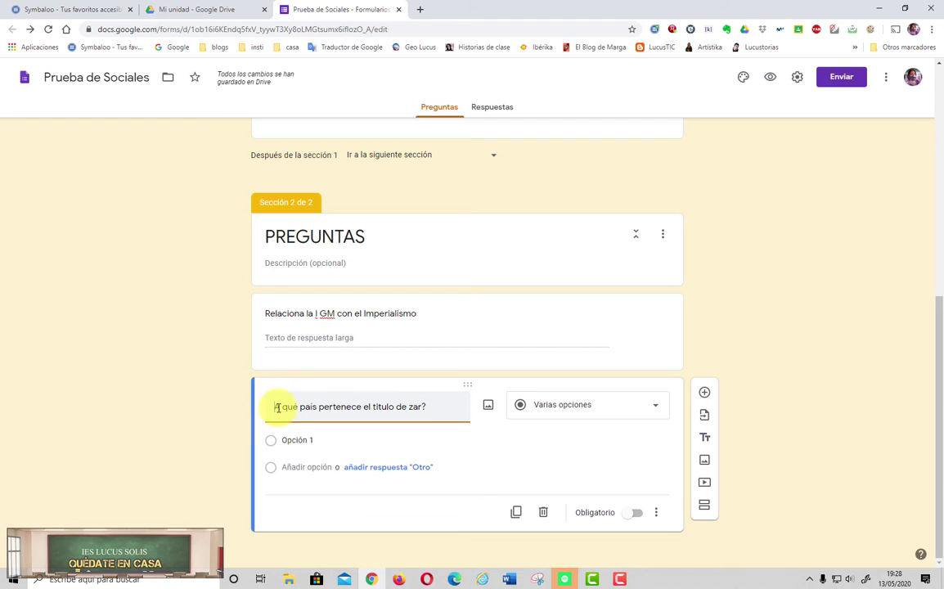
type("¿")
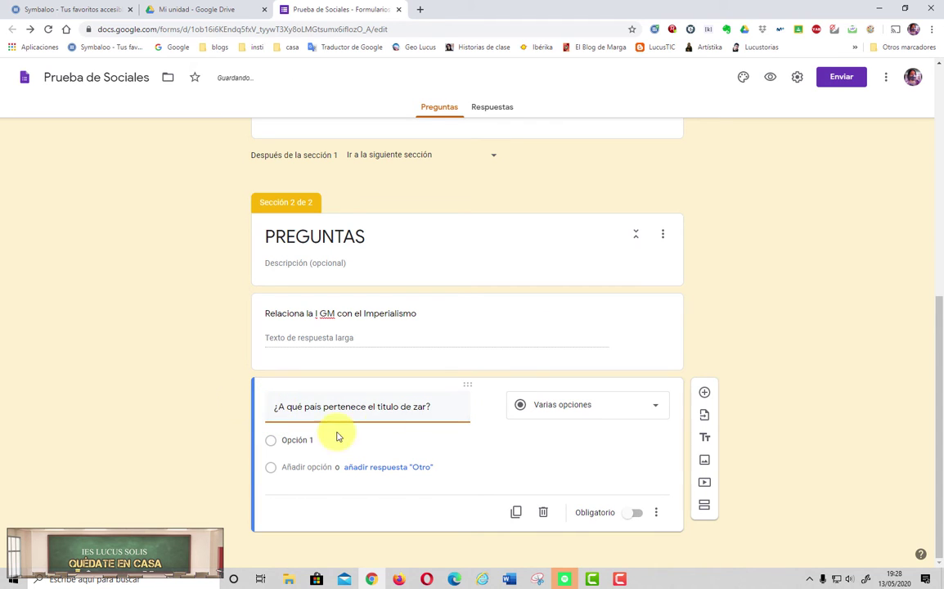
left_click(586, 405)
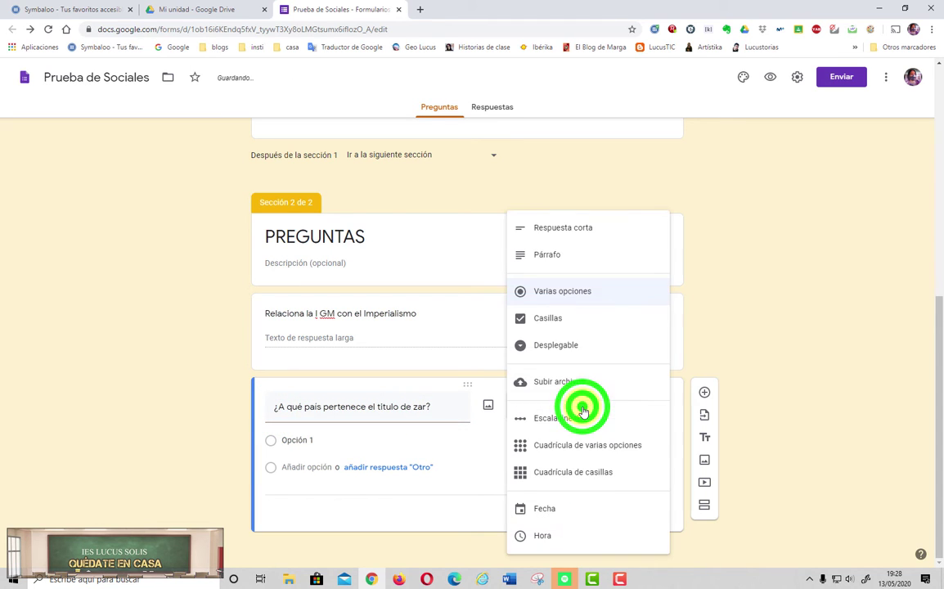
left_click(556, 229)
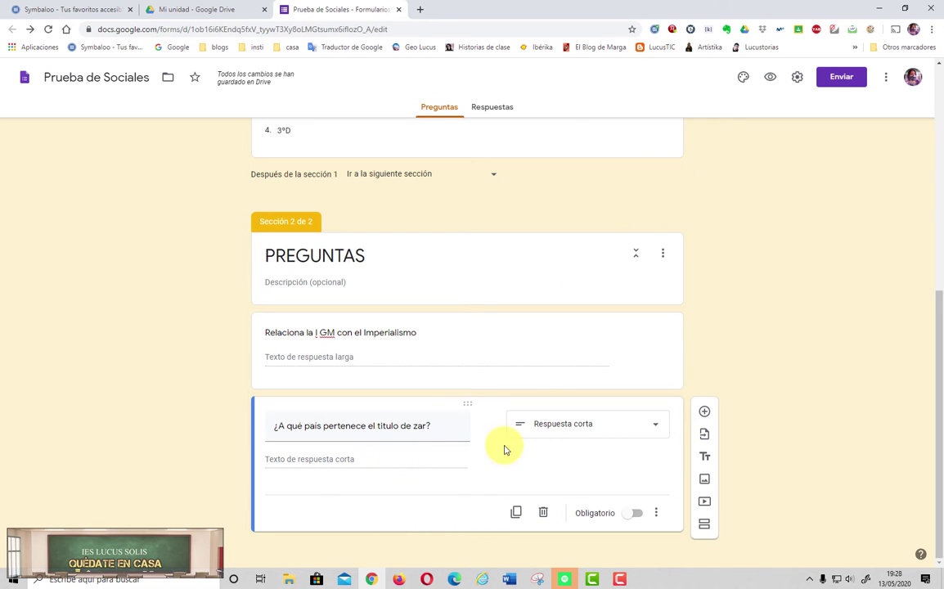
Step: Make the form a quiz with grades released after manual review, hiding missed questions, correct answers and points
left_click(799, 78)
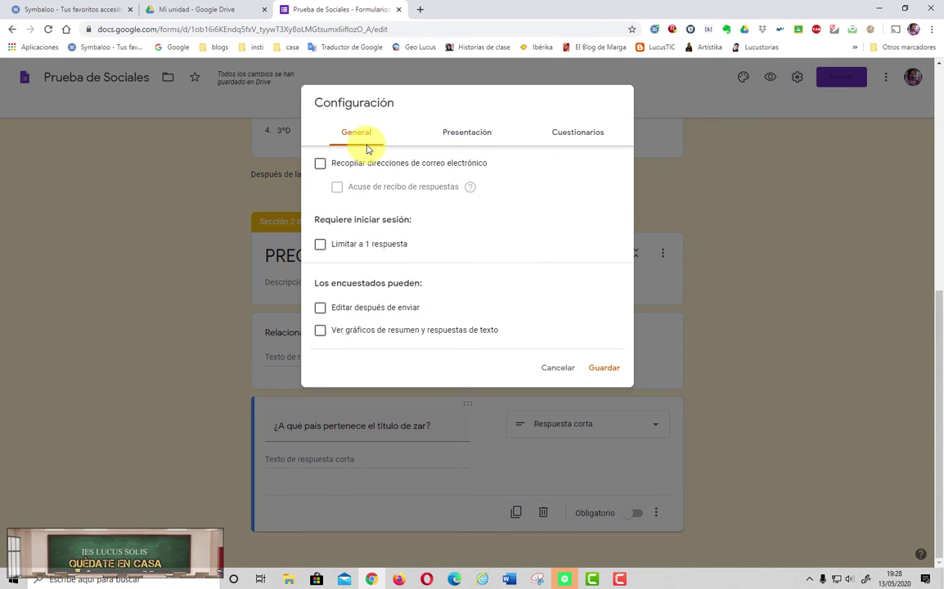
left_click(563, 129)
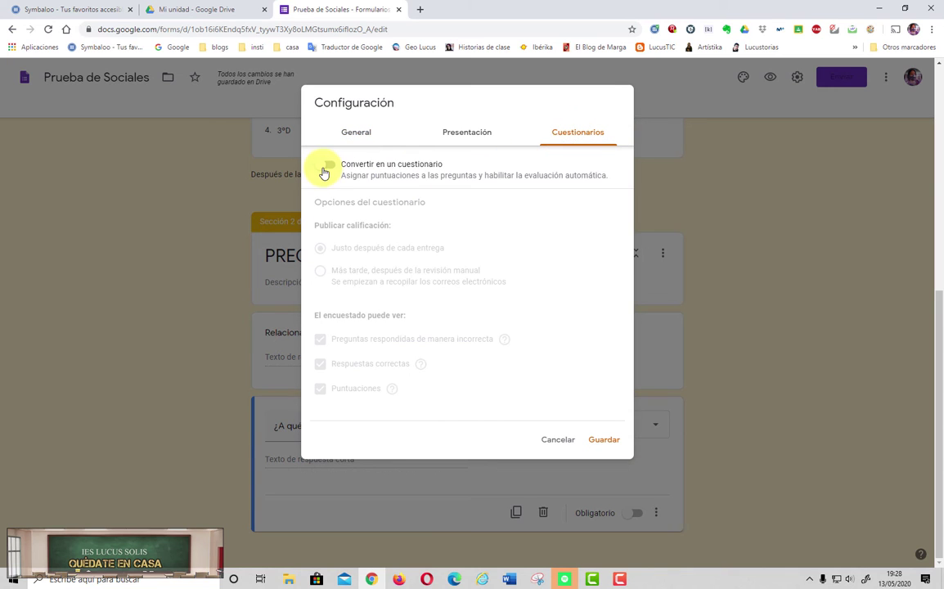
left_click(324, 166)
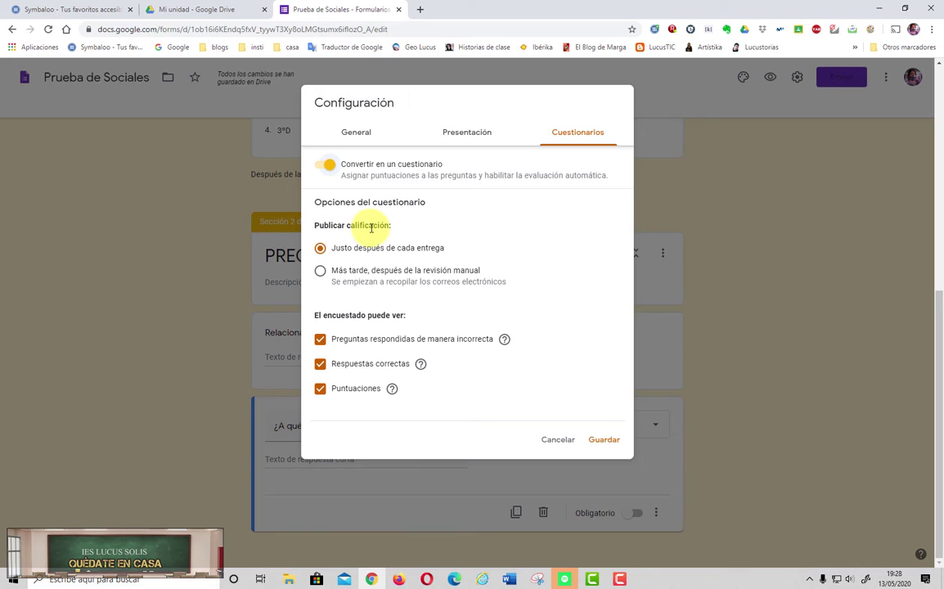
left_click(322, 275)
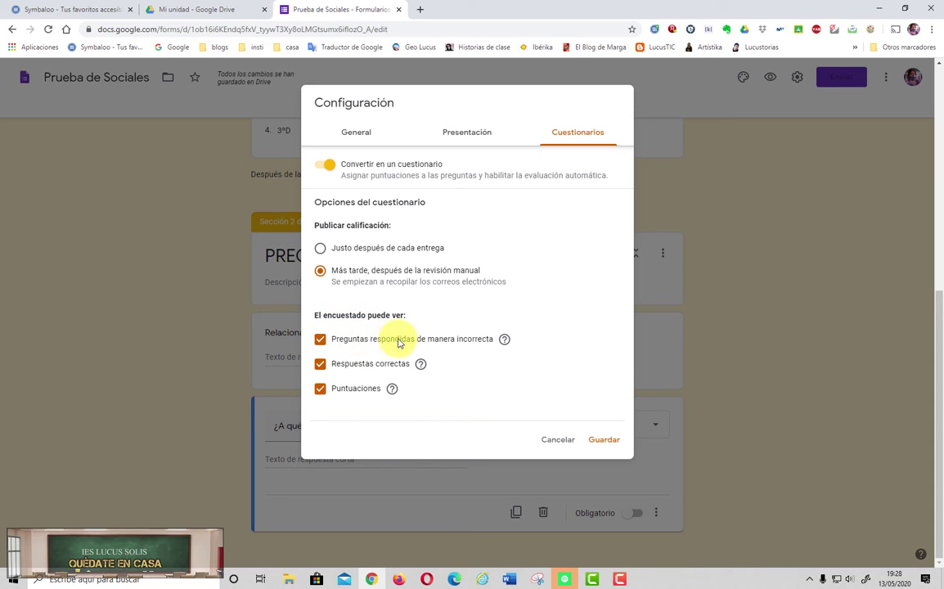
left_click(320, 339)
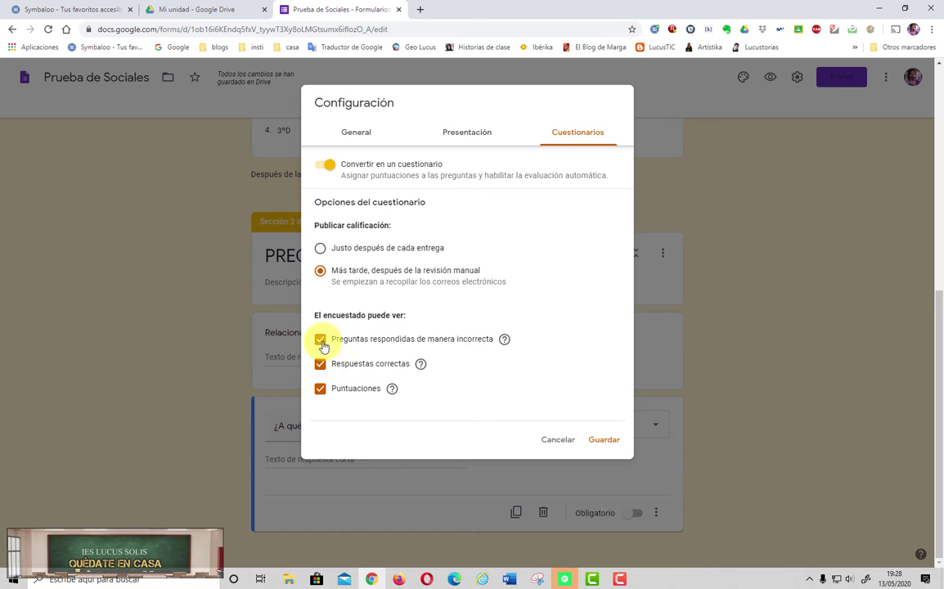
left_click(320, 364)
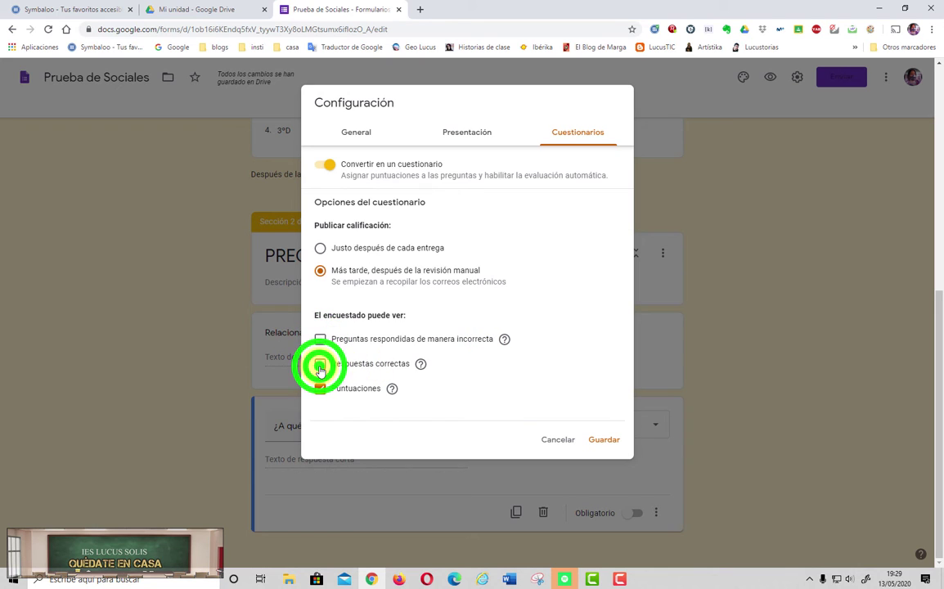
left_click(320, 389)
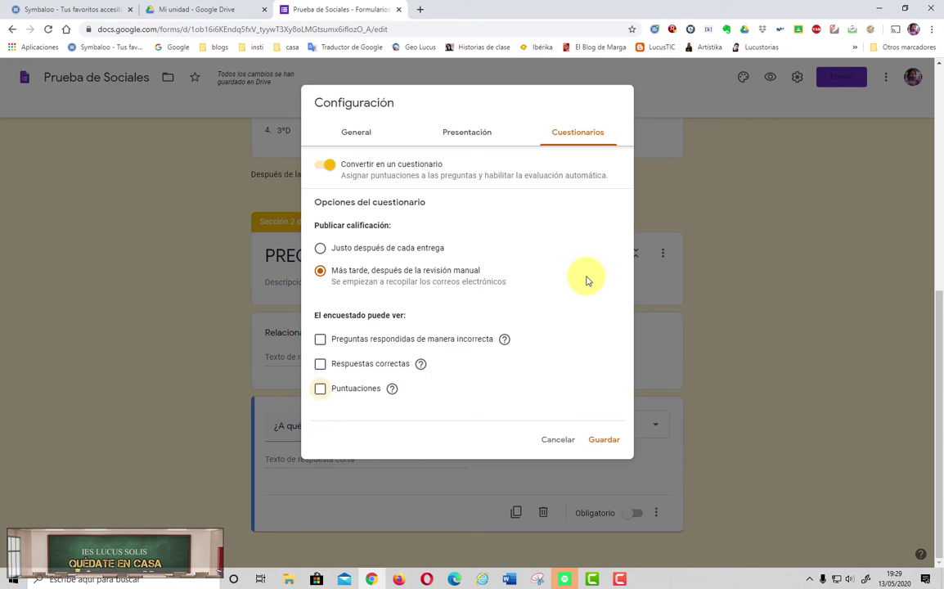
Step: Turn off the link to submit another response, review General settings, and save
left_click(468, 135)
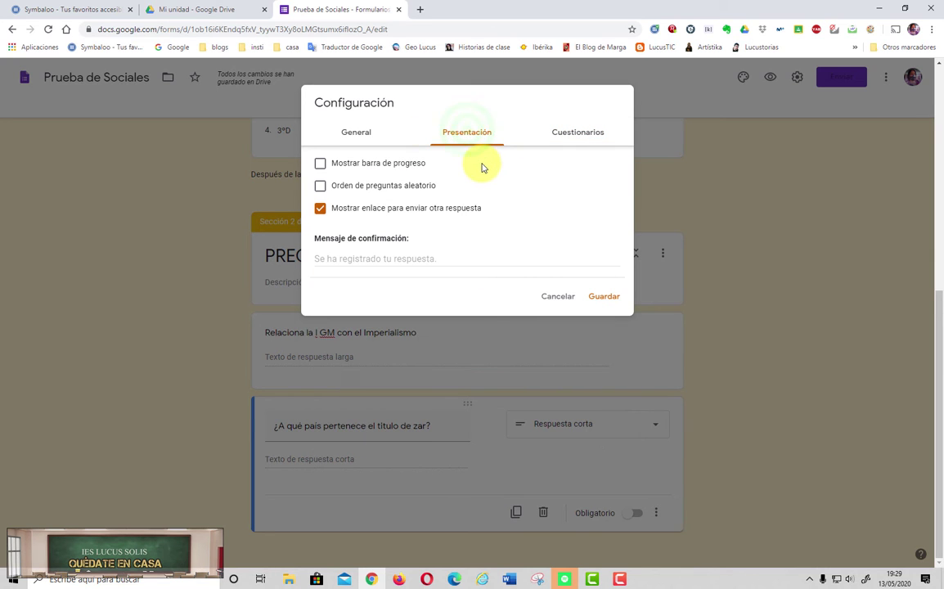
left_click(570, 141)
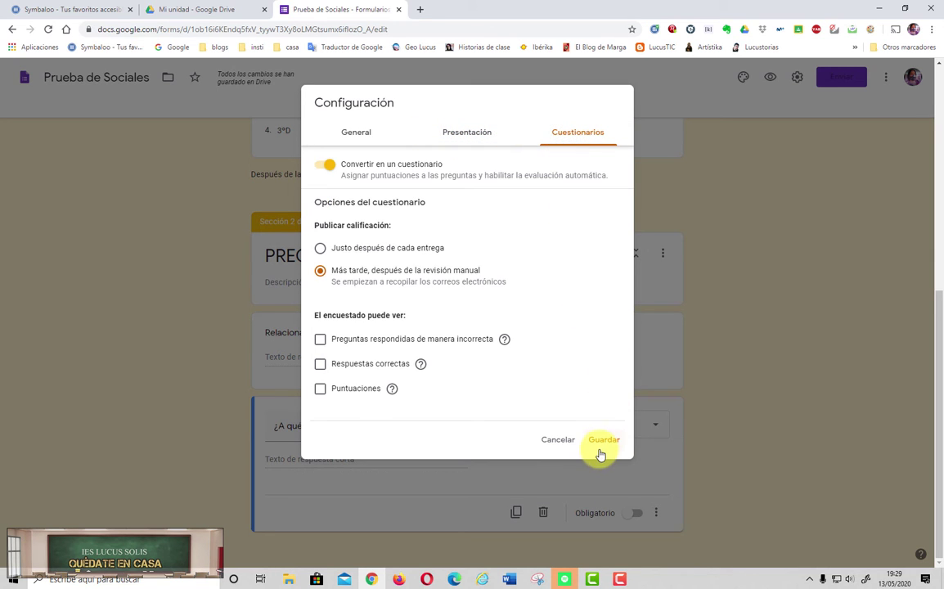
left_click(451, 135)
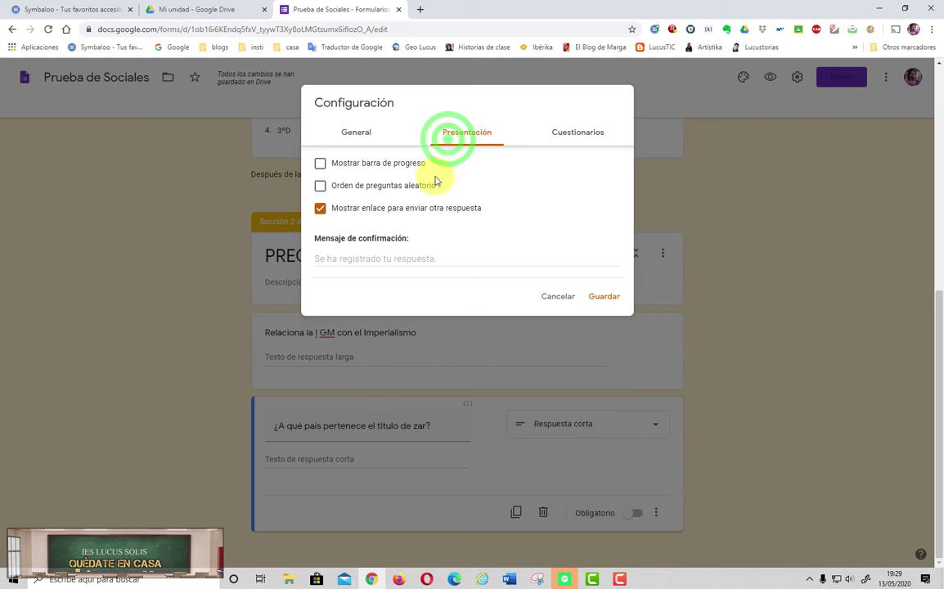
left_click(320, 209)
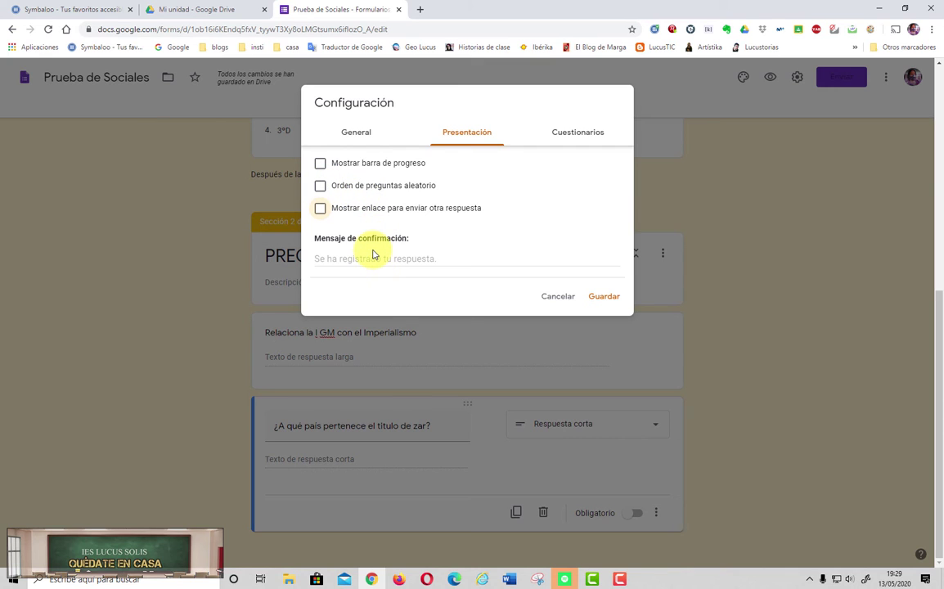
left_click(373, 135)
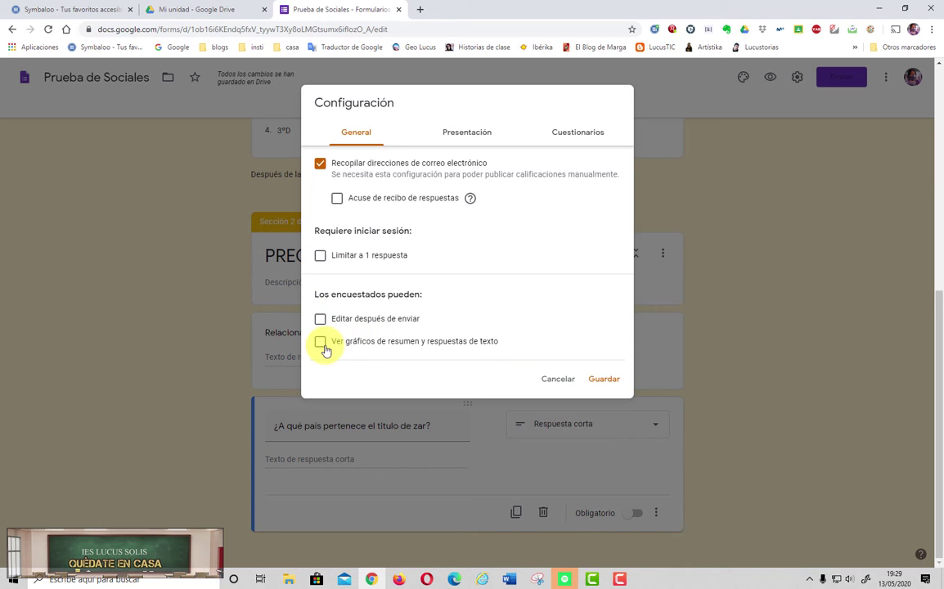
left_click(605, 385)
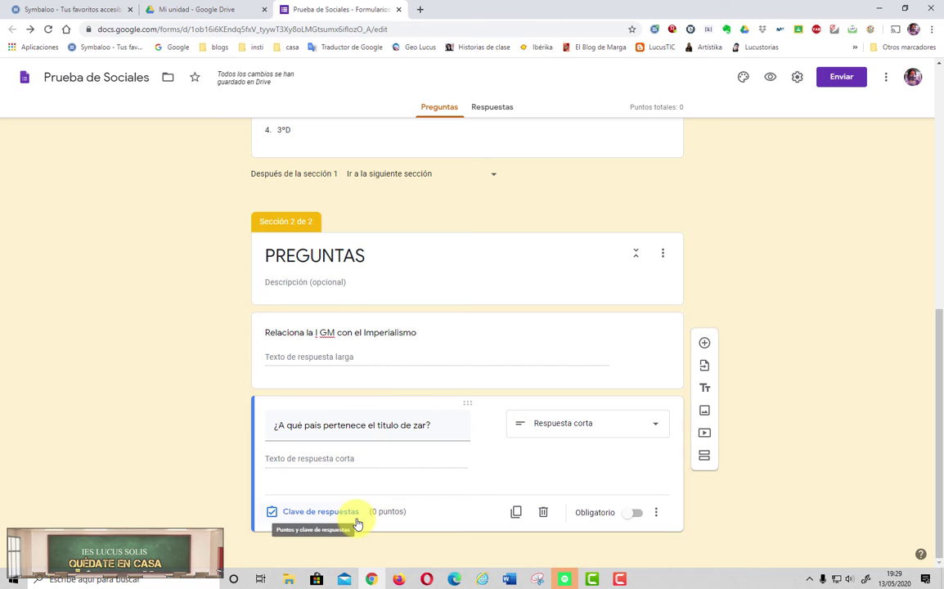
Step: Give the zar question a 2-point answer key accepting Rusia, A Rusia or Pertenece a Rusia, others incorrect
left_click(310, 516)
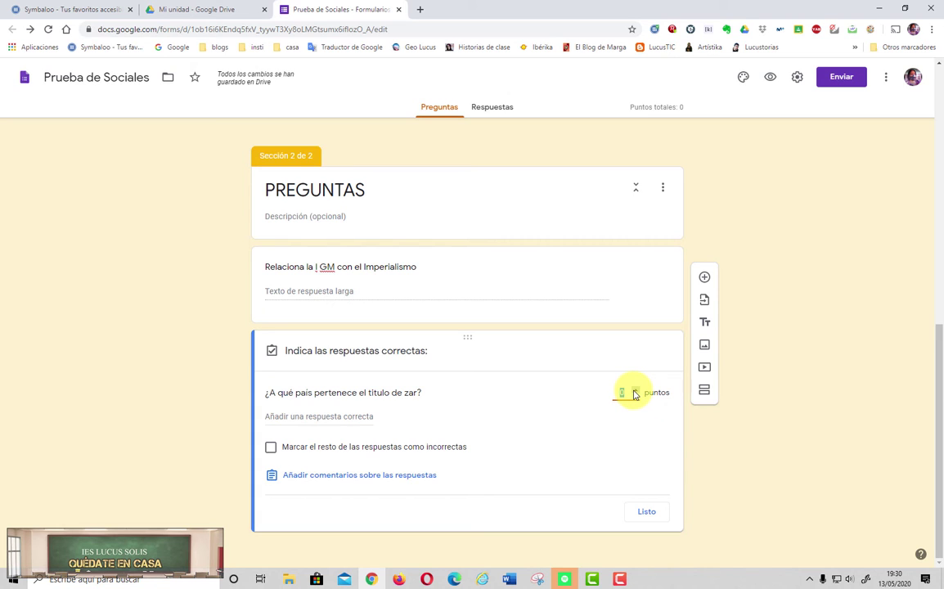
left_click(635, 391)
left_click(635, 391)
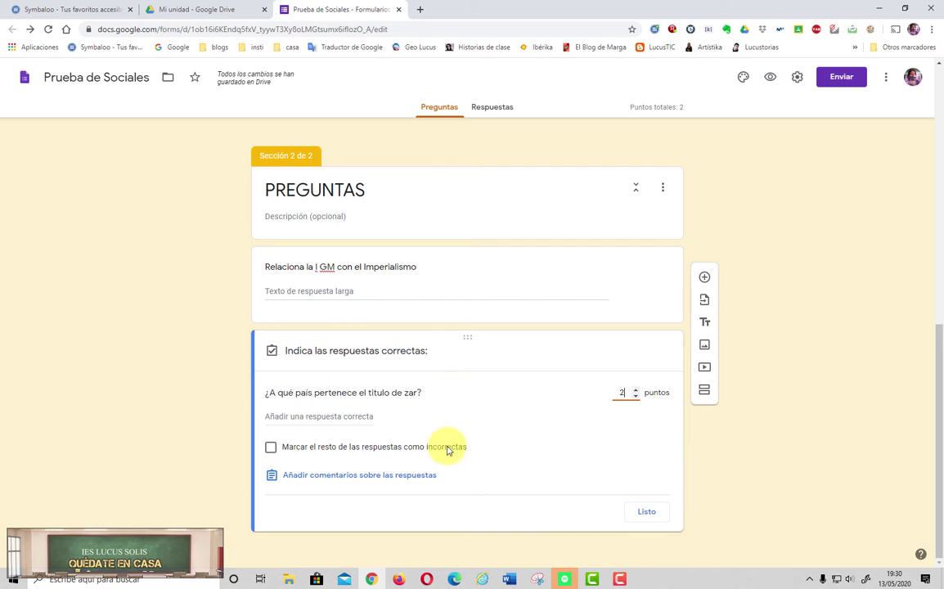
left_click(266, 453)
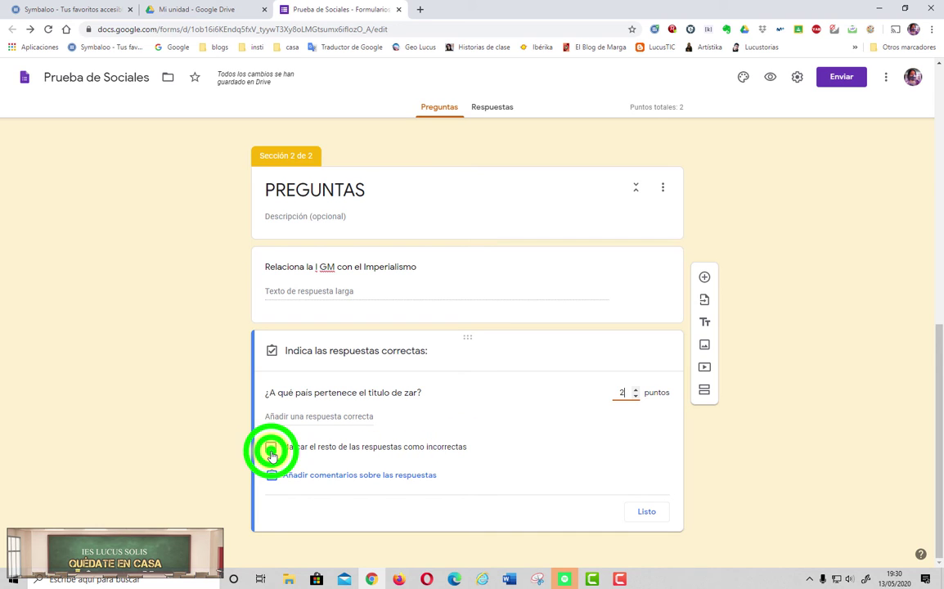
left_click(310, 416)
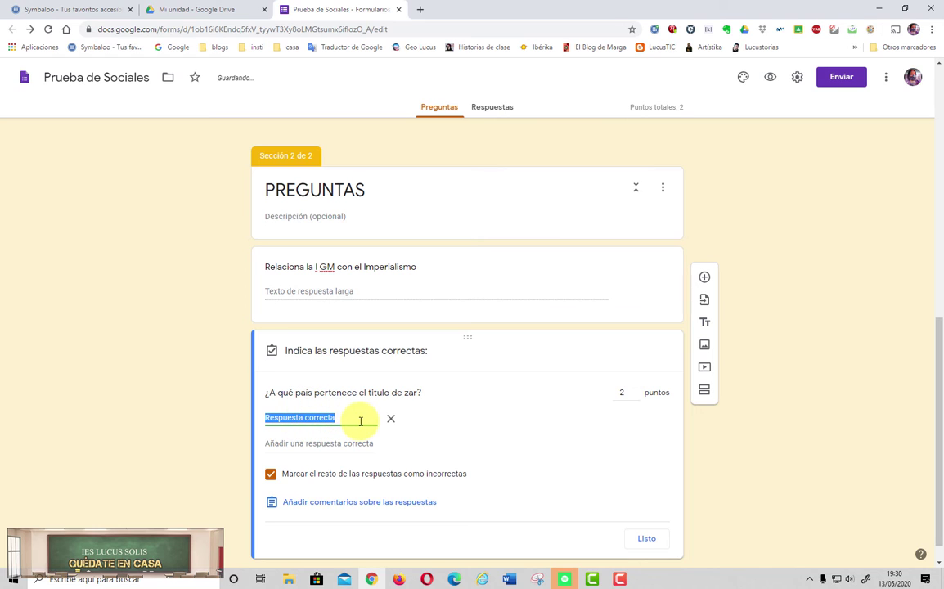
type("RU")
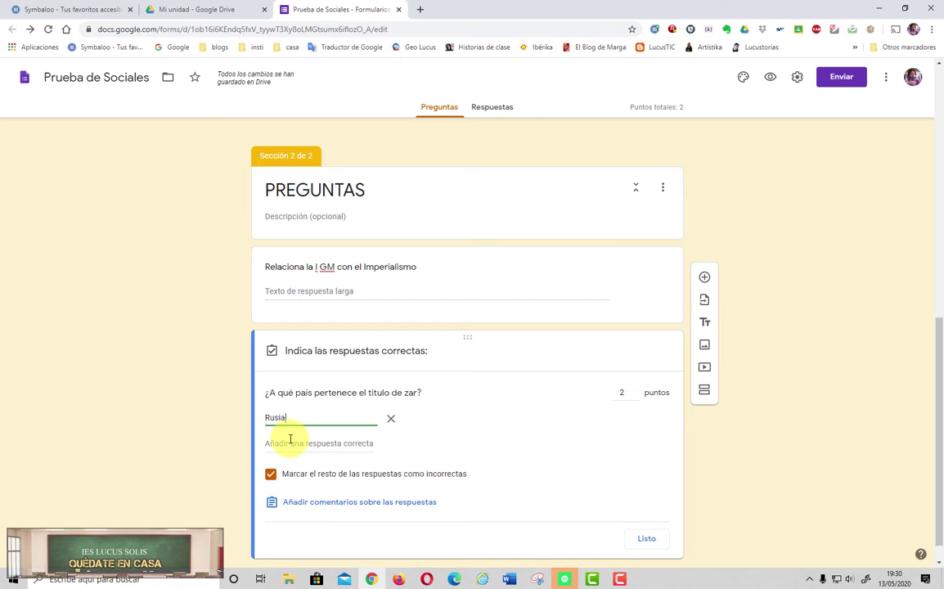
left_click(290, 440)
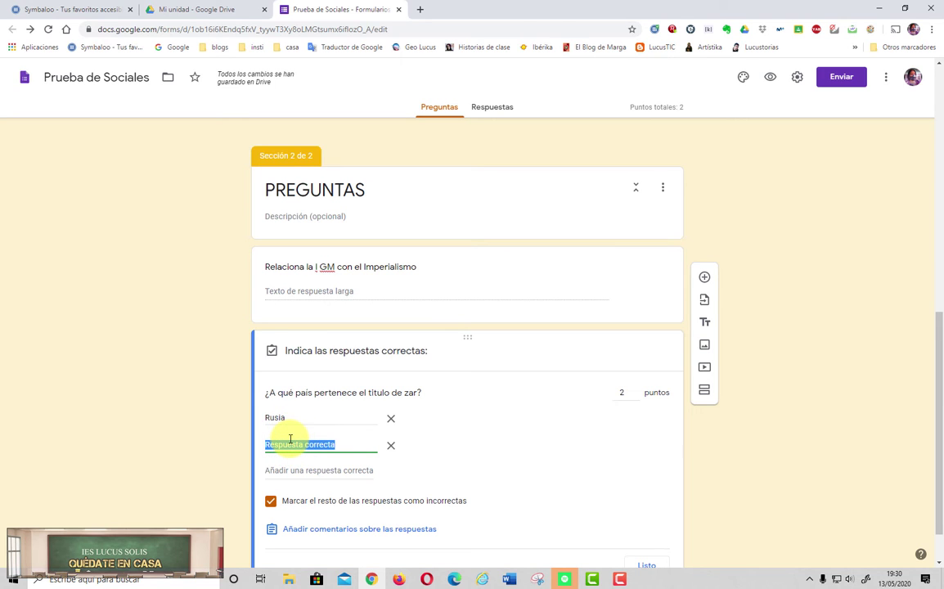
type("A Rusia")
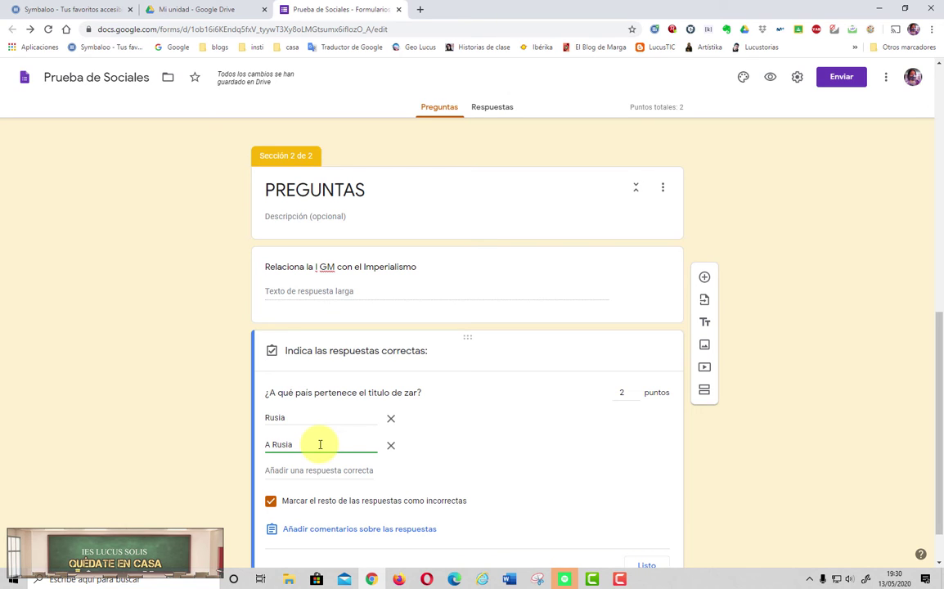
left_click(312, 472)
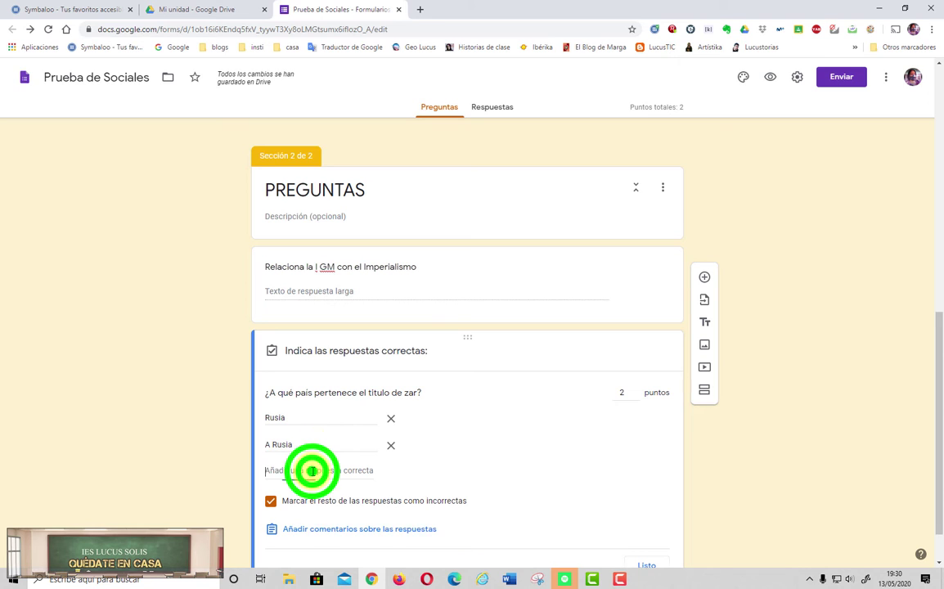
type("Perte")
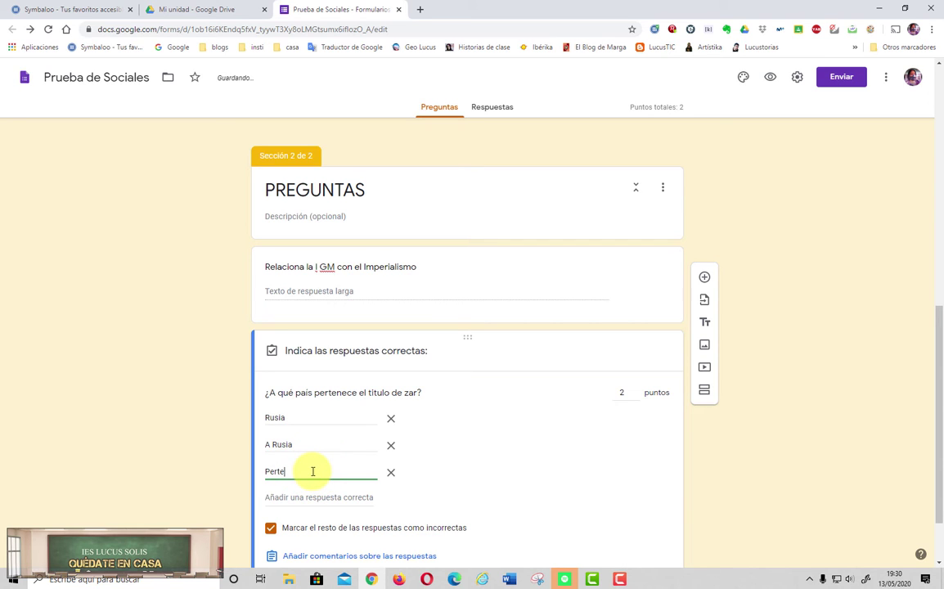
type("nece a Rusia")
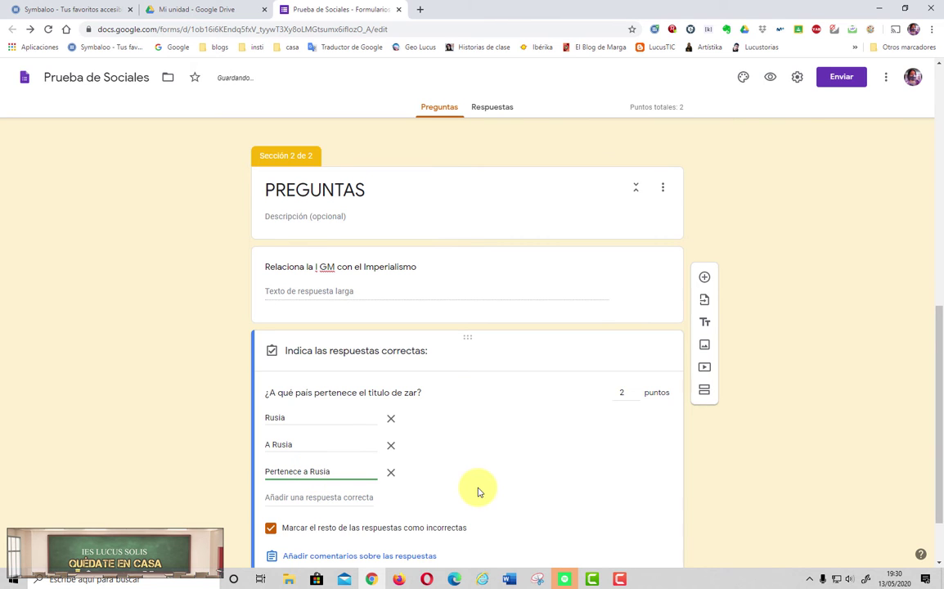
scroll(479, 492, "down", 1)
left_click(647, 513)
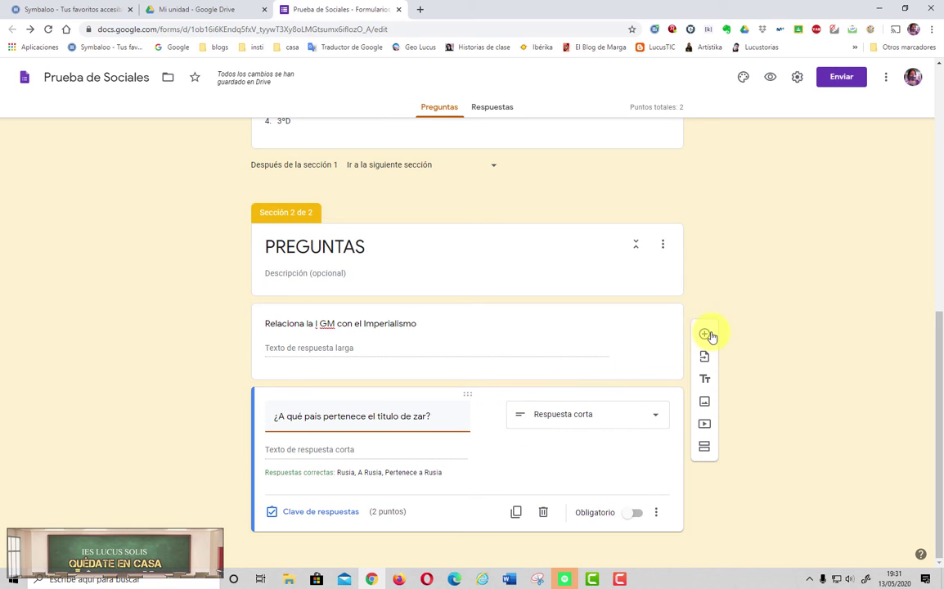
Step: Add a multiple-choice question titled 'Este mapa representa a' after the zar question
left_click(705, 335)
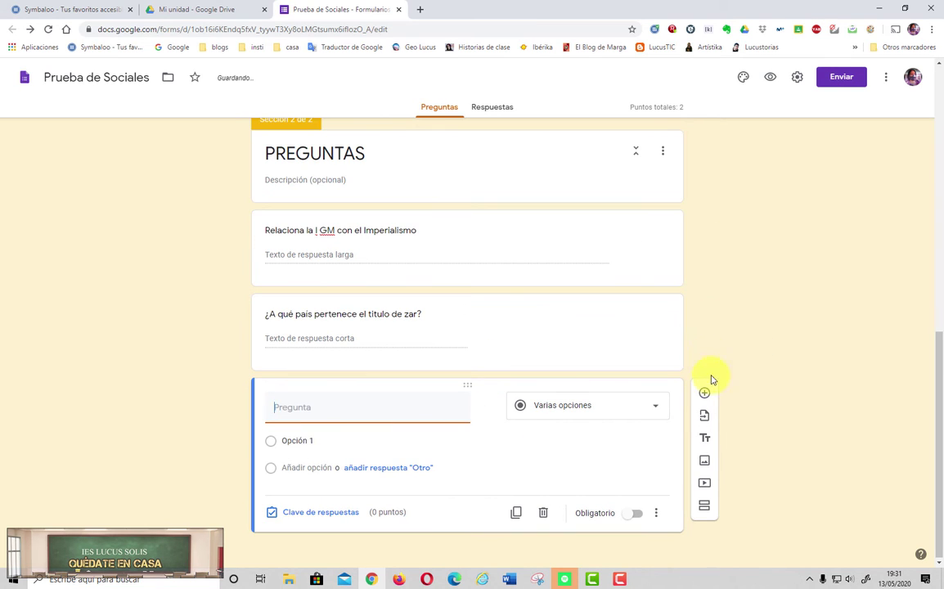
left_click(585, 415)
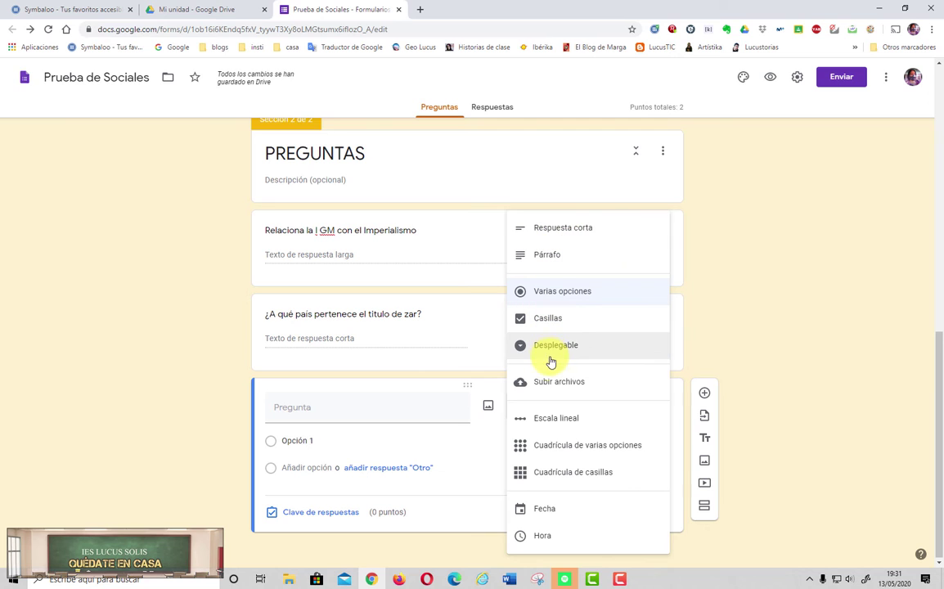
left_click(553, 292)
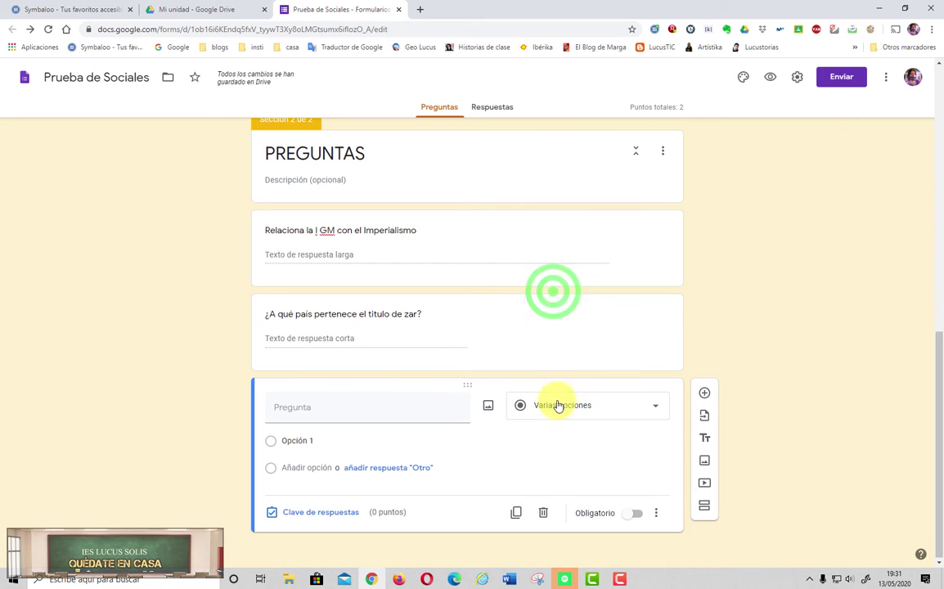
left_click(393, 421)
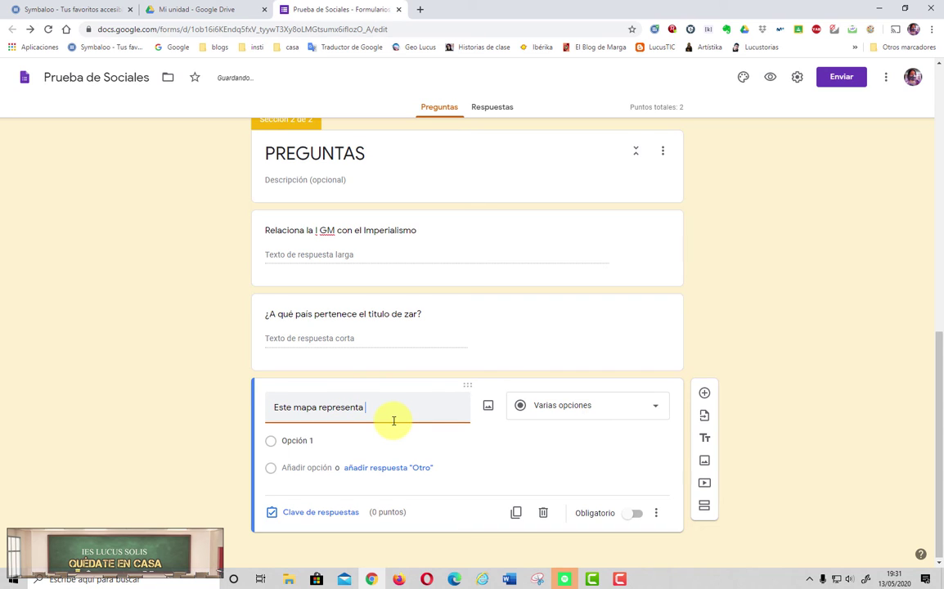
type("a")
Step: Give the map question the options España, Marruecos and Argentina
left_click(308, 444)
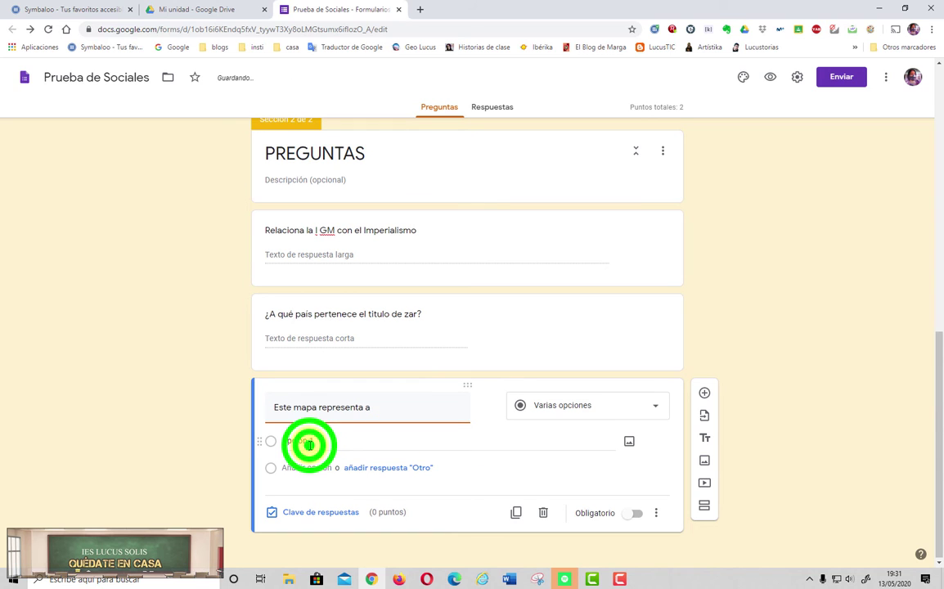
type("Espa")
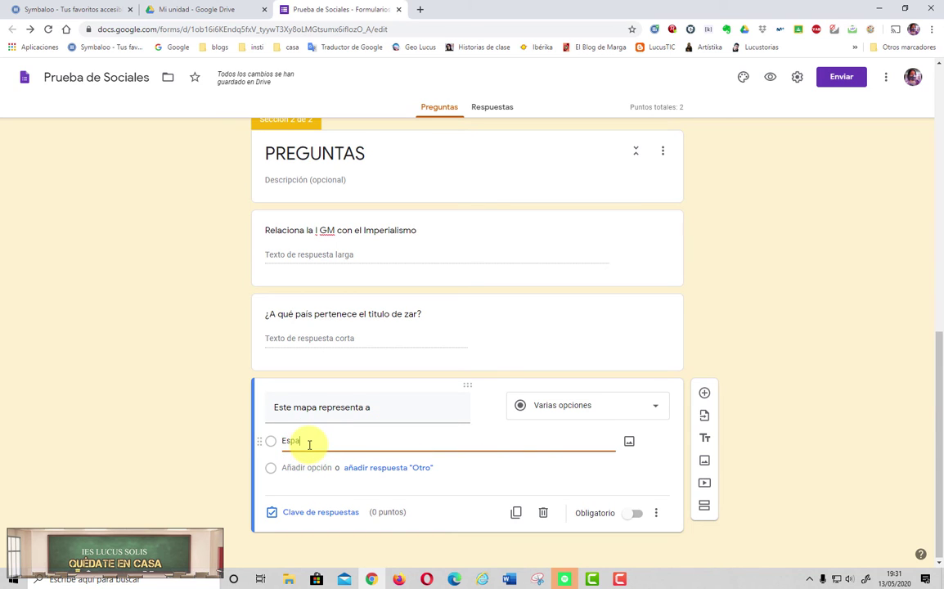
type("ña")
left_click(305, 468)
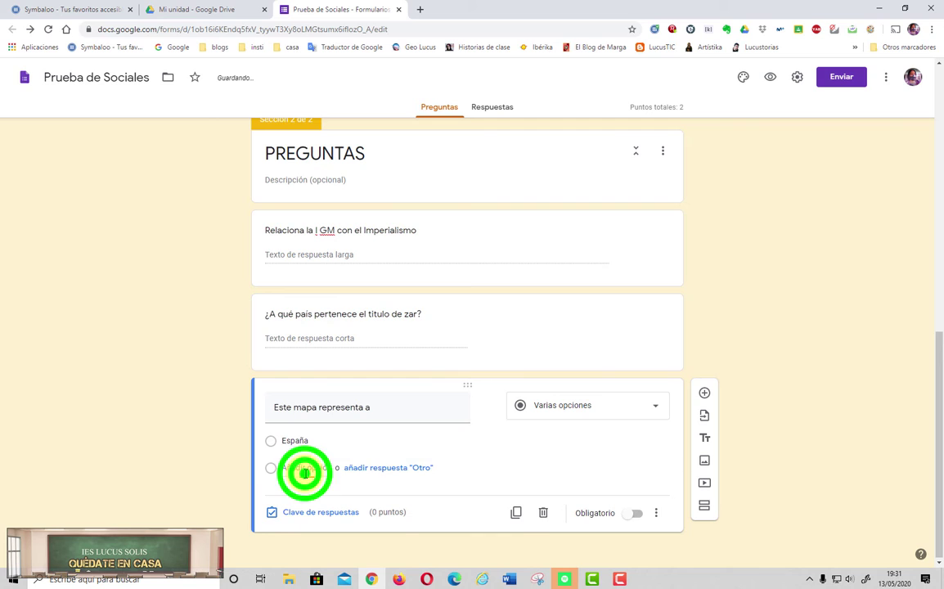
type("P")
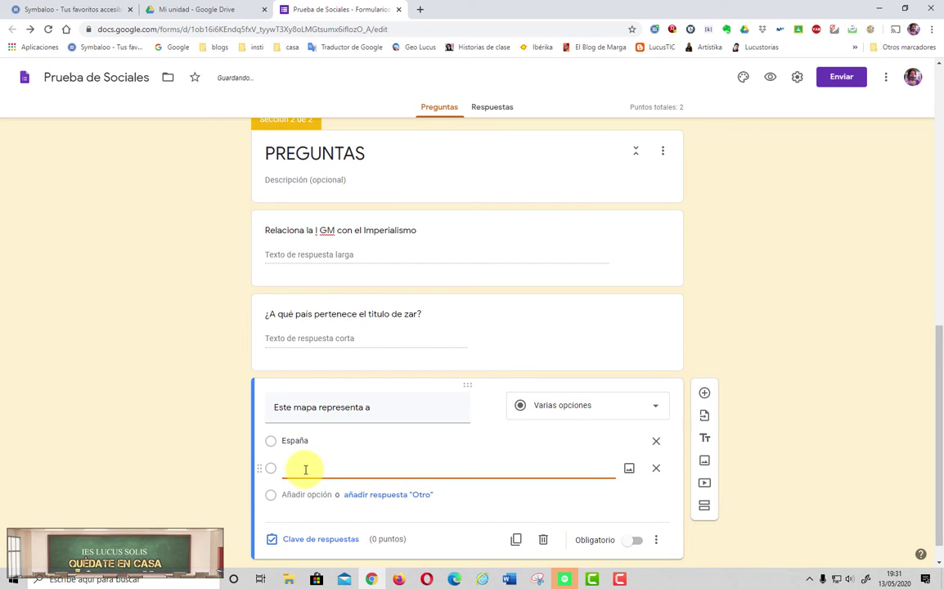
type("Marr")
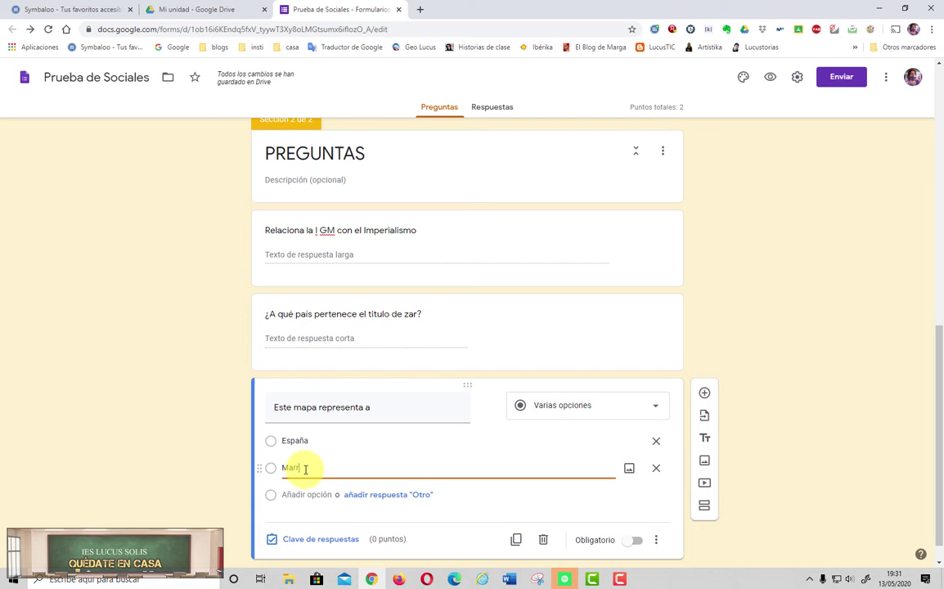
type("uecos")
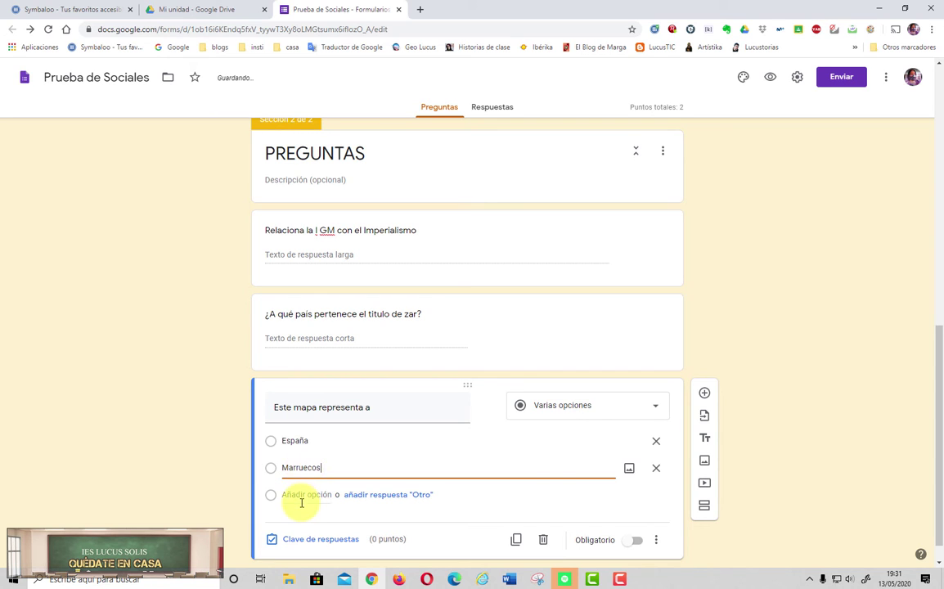
left_click(301, 495)
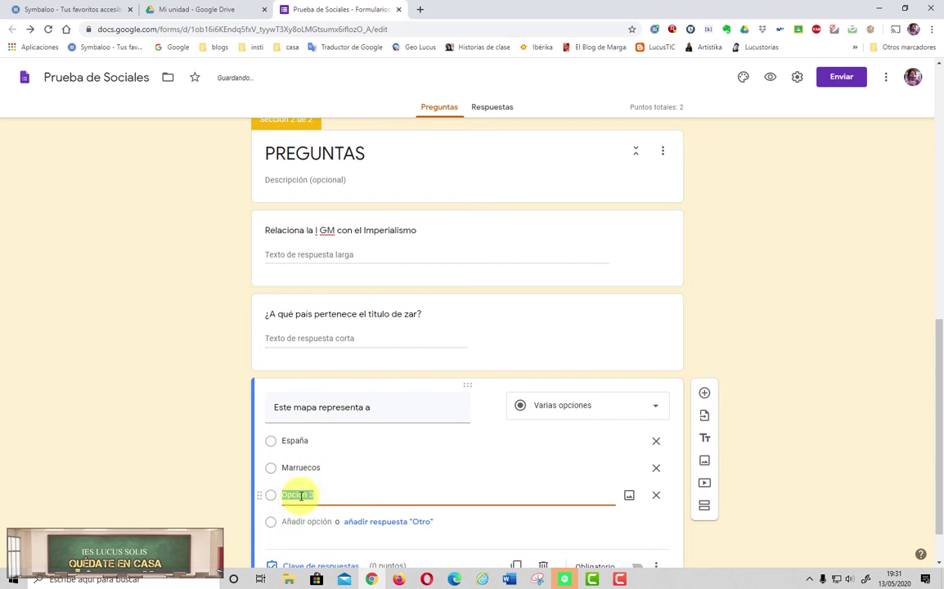
type("Argentina")
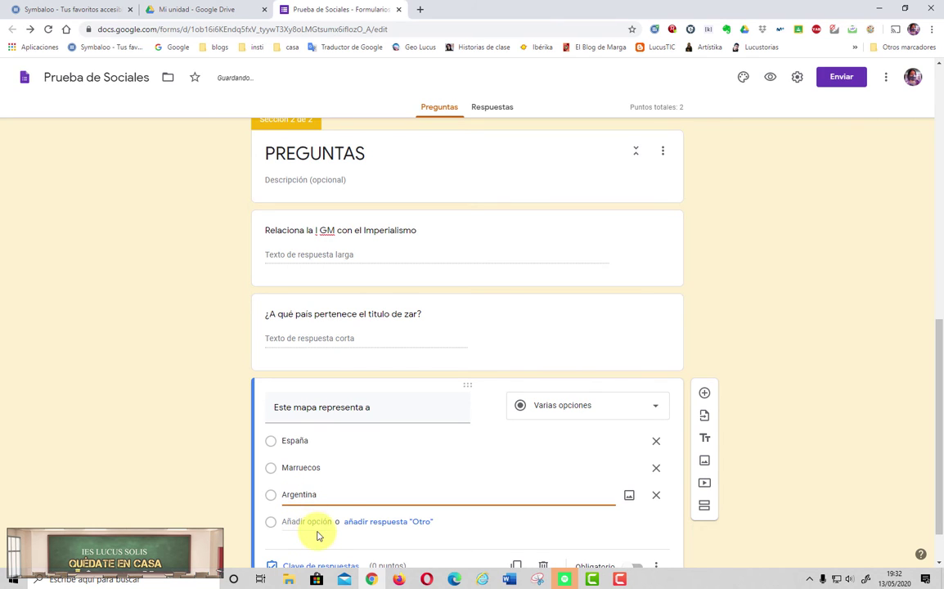
scroll(320, 528, "down", 1)
left_click(329, 513)
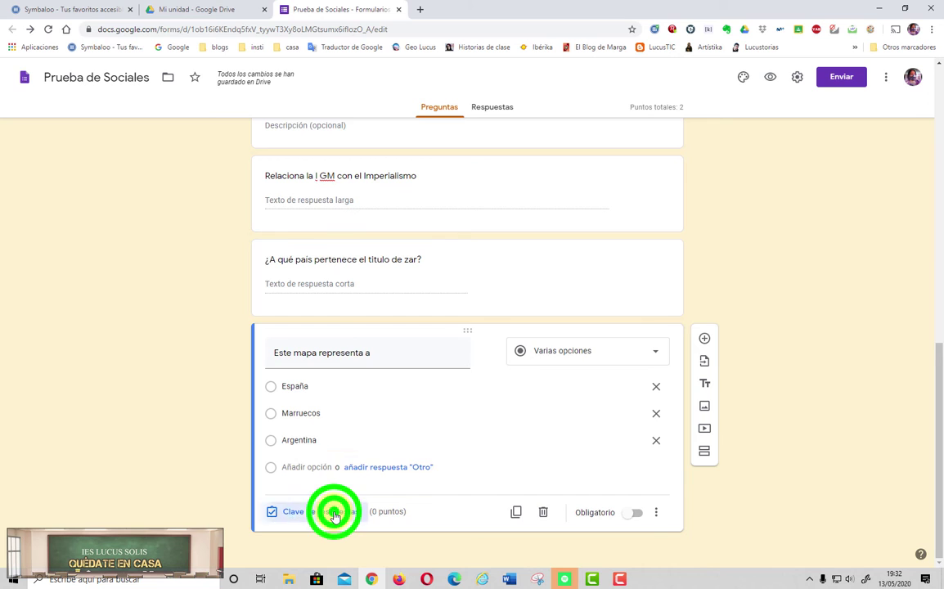
Step: Mark España as the map question's correct answer and begin adding an image to it
left_click(275, 416)
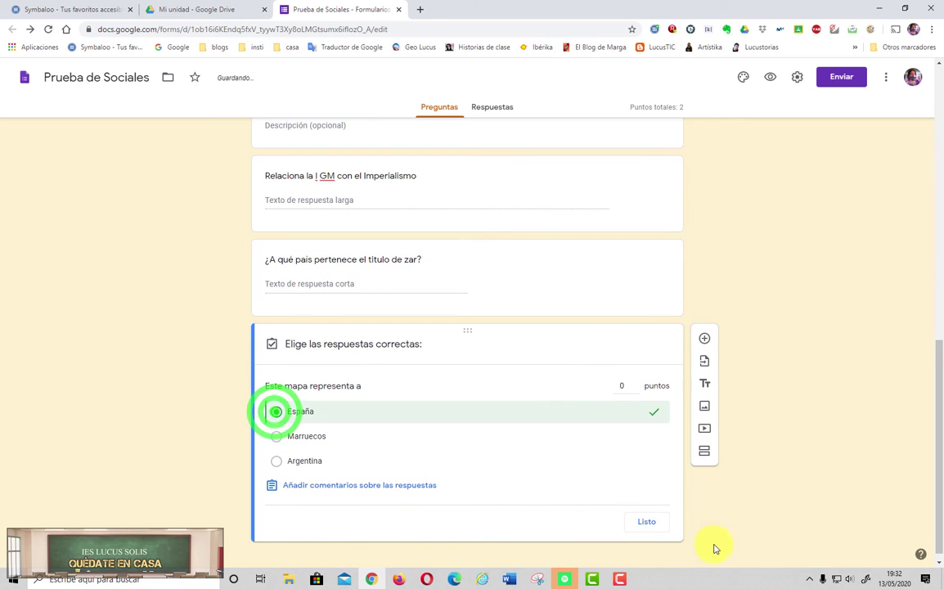
left_click(648, 521)
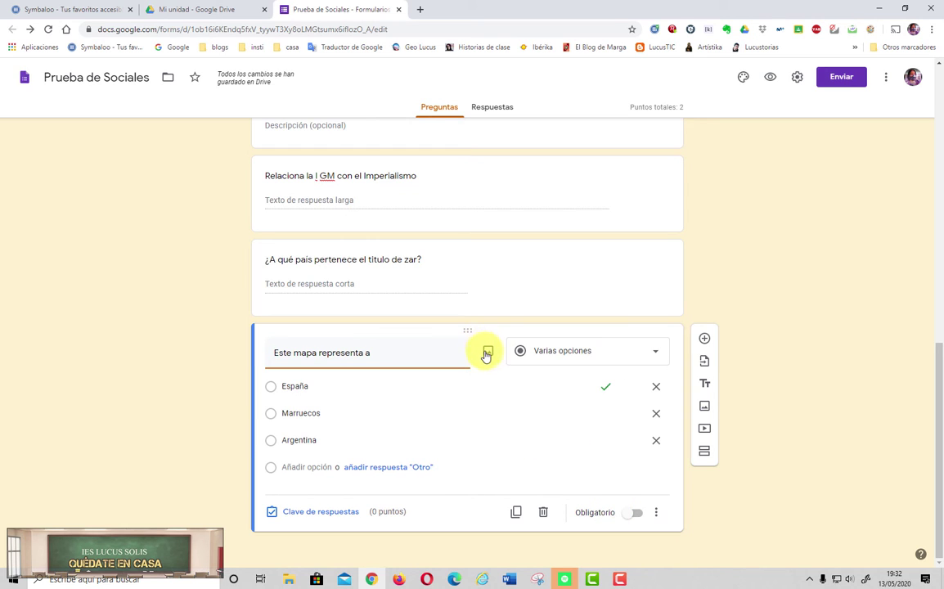
left_click(488, 355)
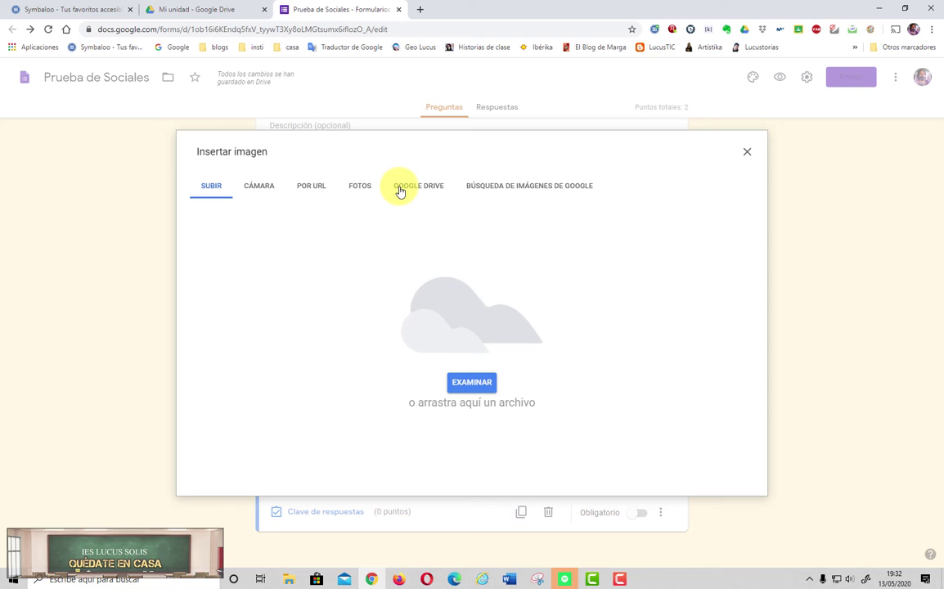
Step: Search Google Images for 'mapa de españa' and insert the red-and-yellow Spain flag map
left_click(489, 186)
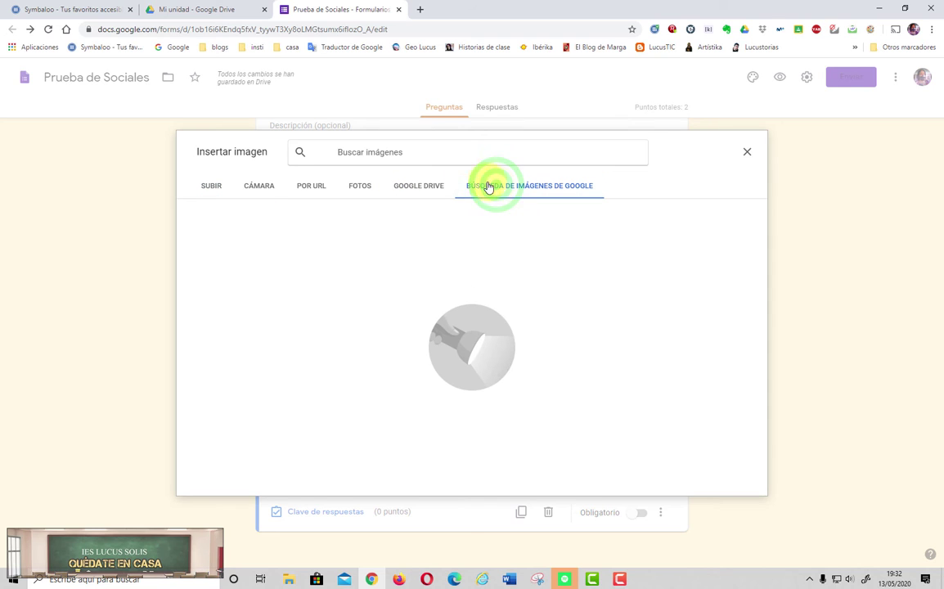
left_click(439, 158)
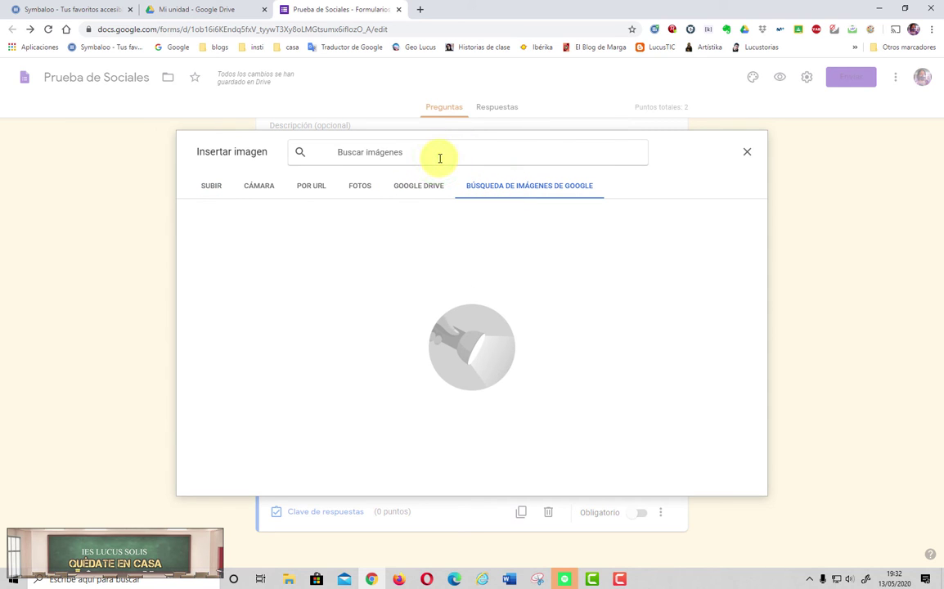
type("mapa de españa")
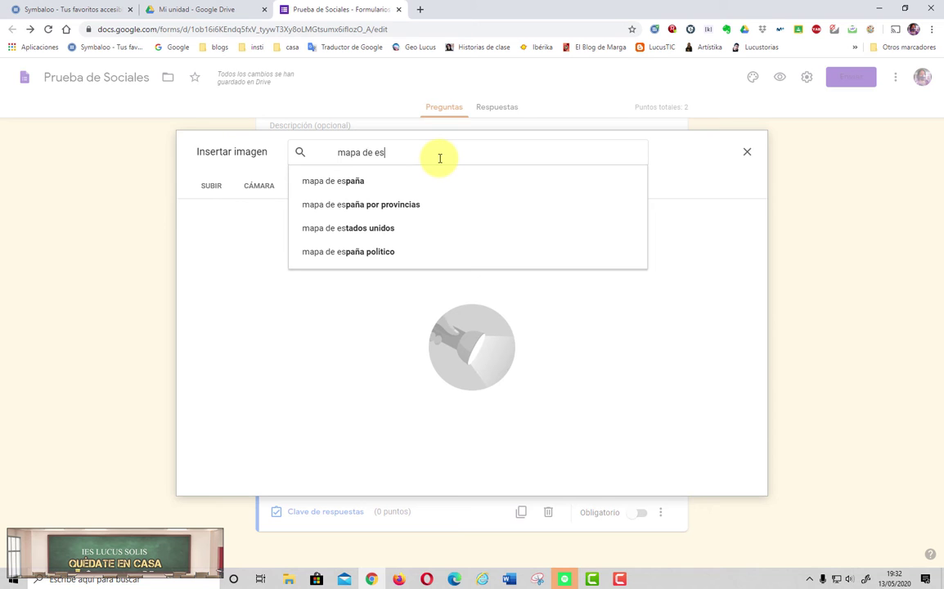
left_click(358, 181)
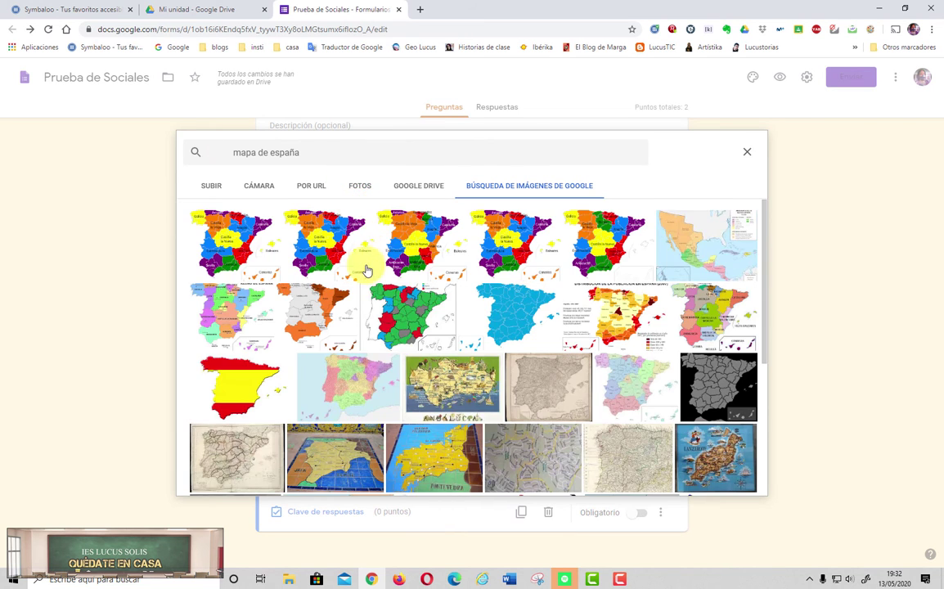
left_click(251, 390)
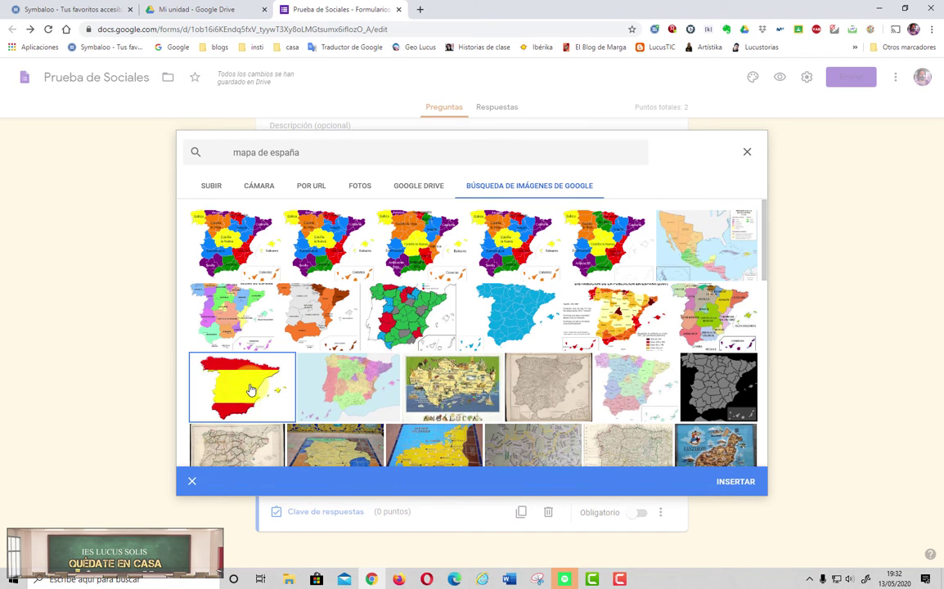
left_click(725, 483)
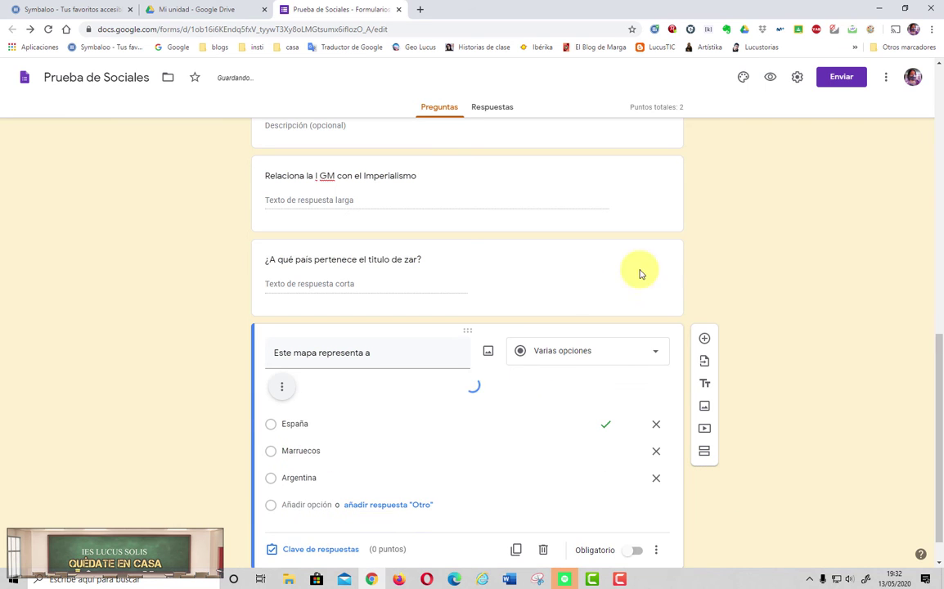
scroll(781, 300, "down", 2)
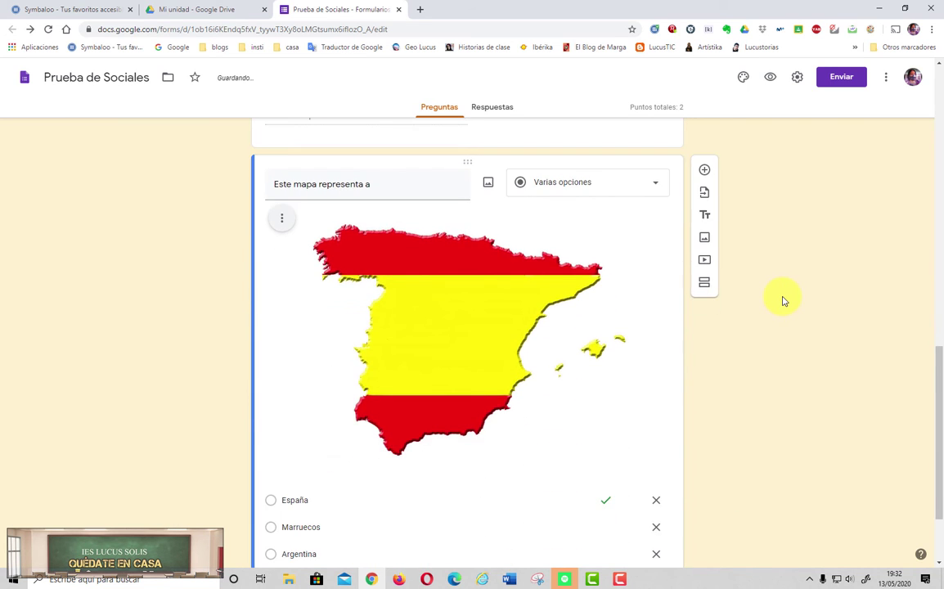
scroll(784, 300, "down", 1)
scroll(783, 300, "up", 7)
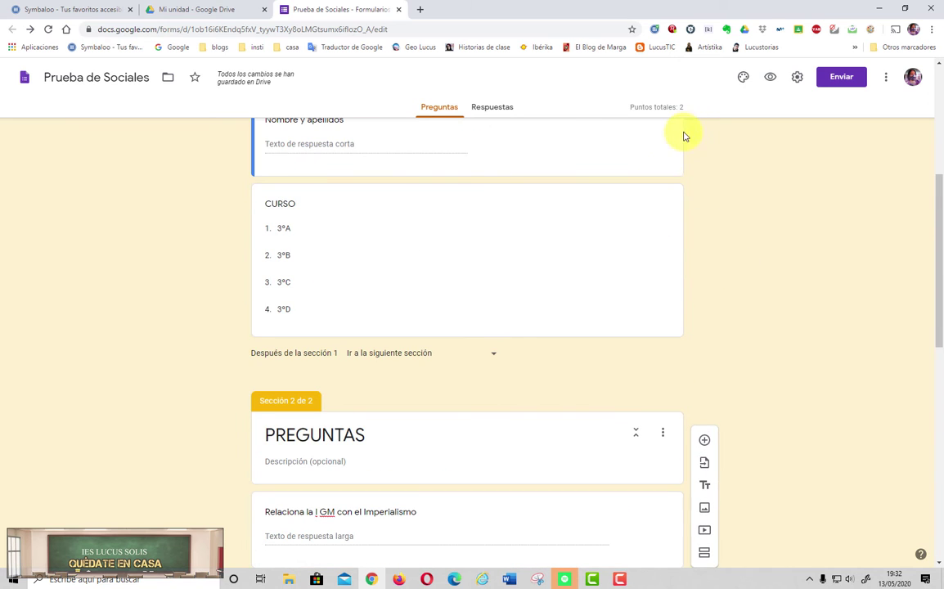
left_click(766, 78)
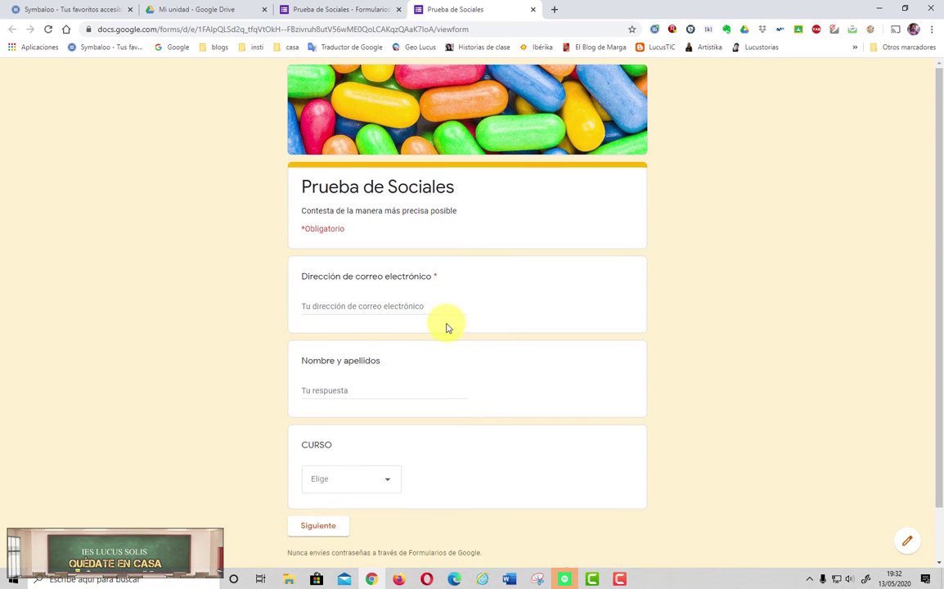
scroll(434, 343, "down", 1)
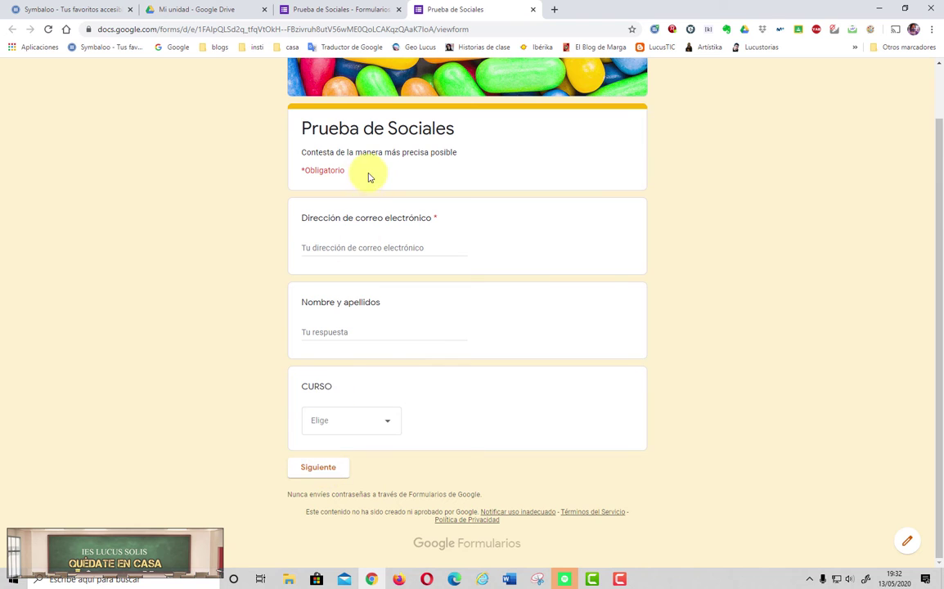
left_click(314, 472)
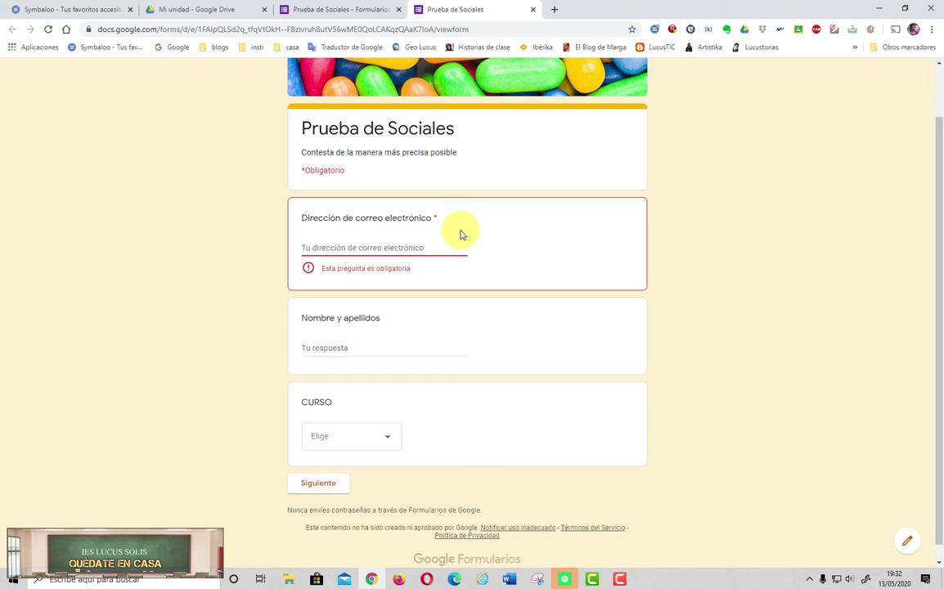
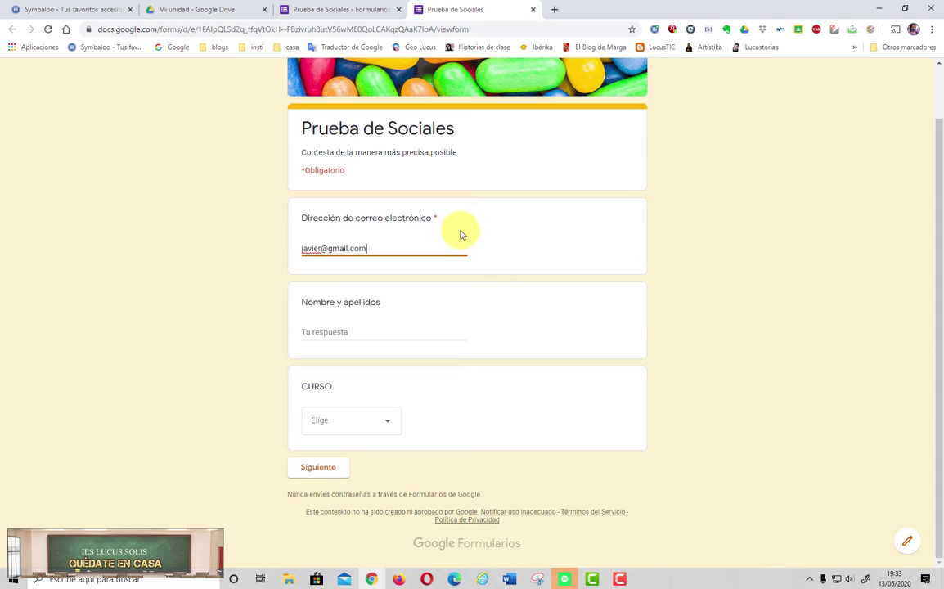
left_click(319, 468)
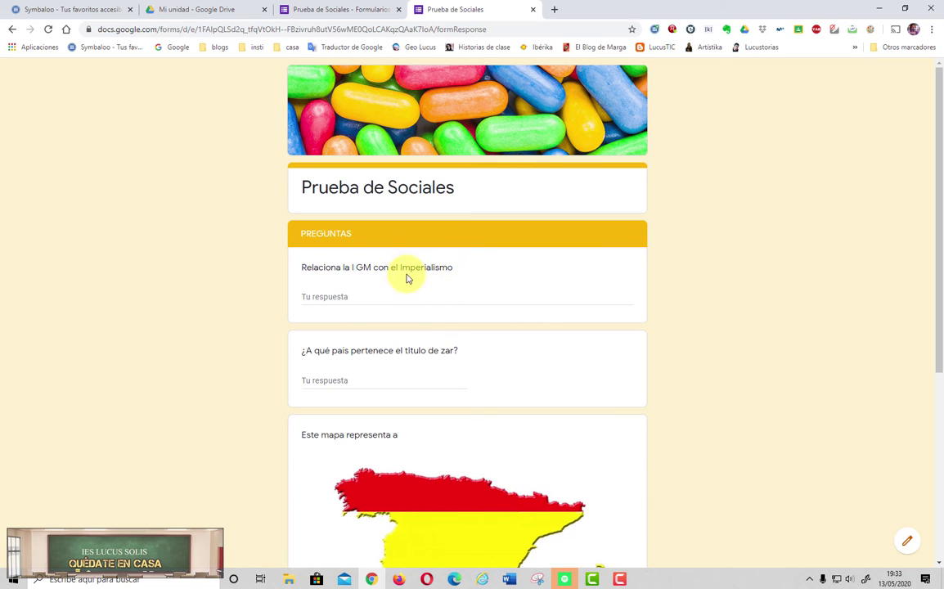
left_click(382, 297)
type("dfgdgdddfdgf")
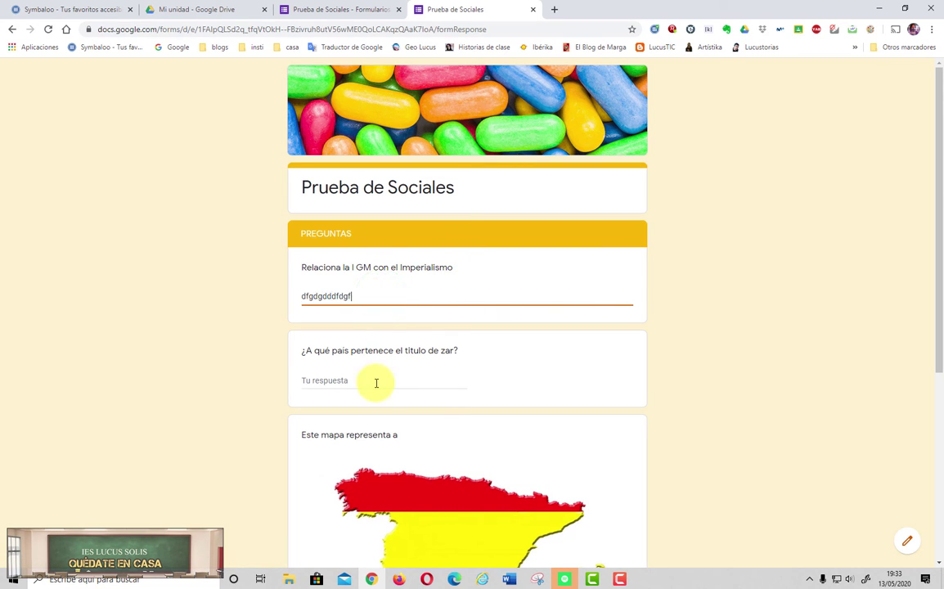
left_click(375, 382)
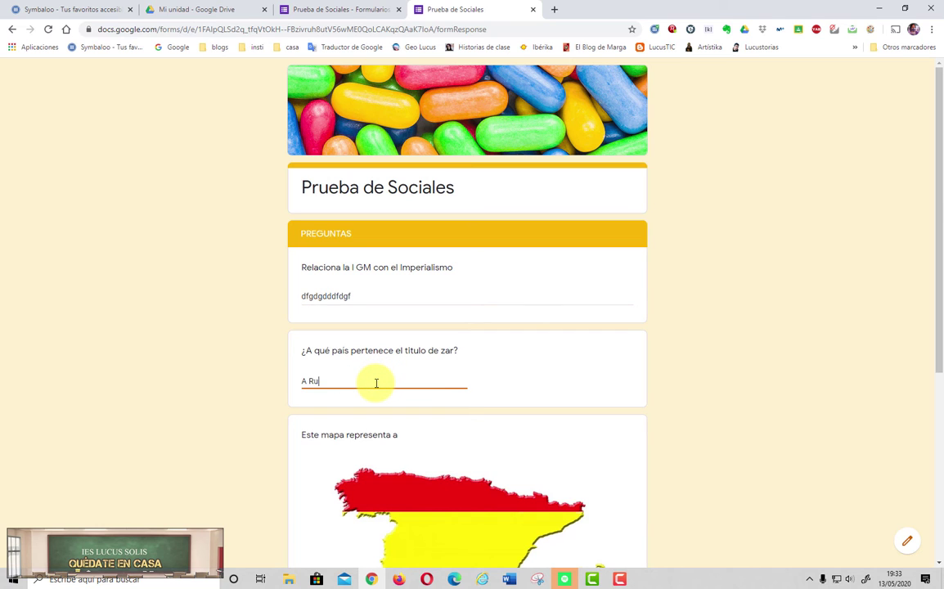
scroll(395, 469, "down", 3)
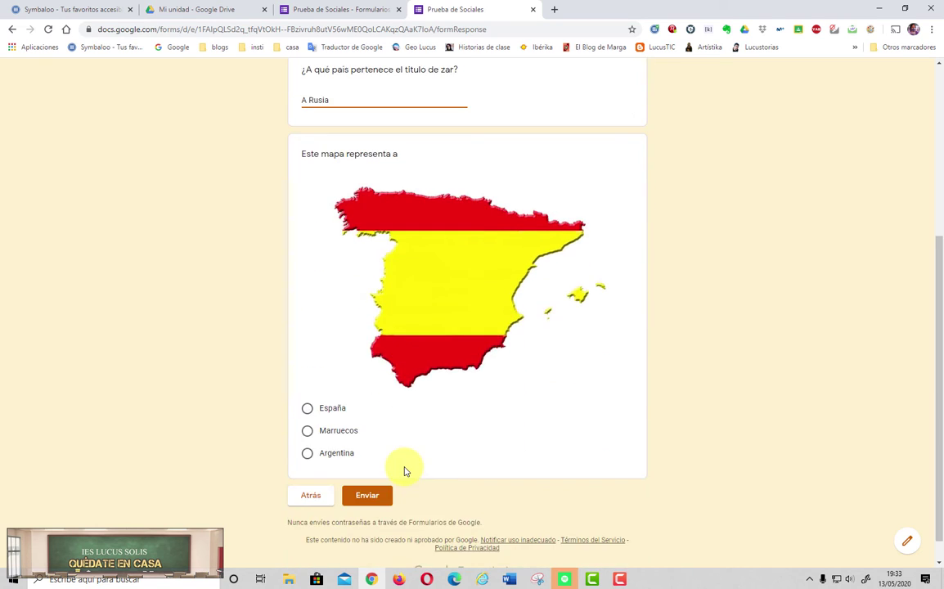
left_click(308, 407)
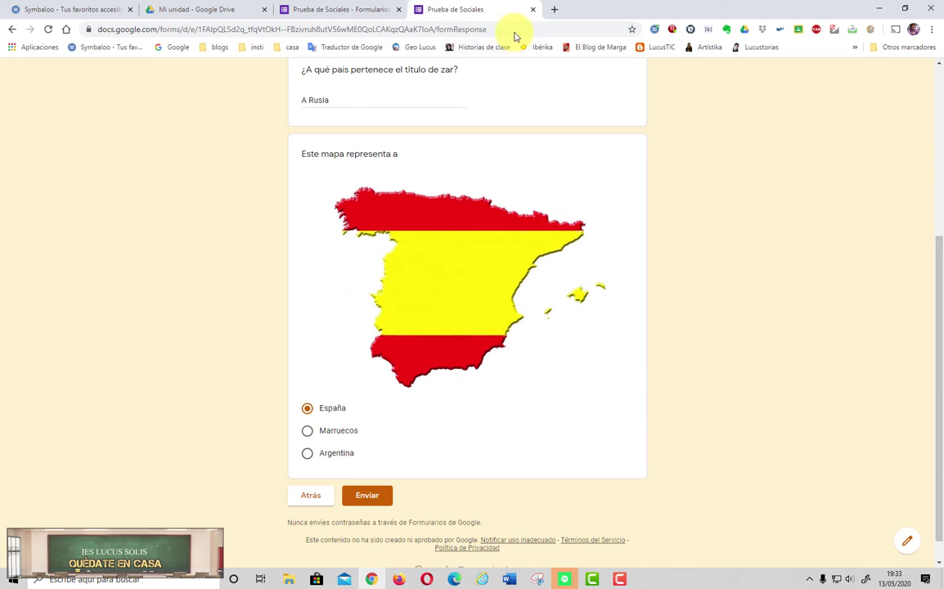
left_click(536, 10)
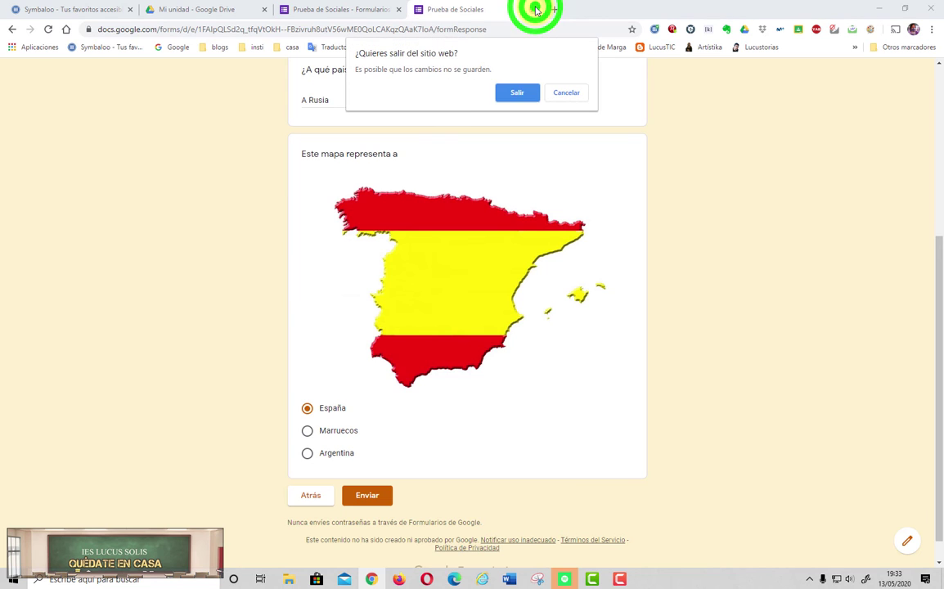
left_click(516, 90)
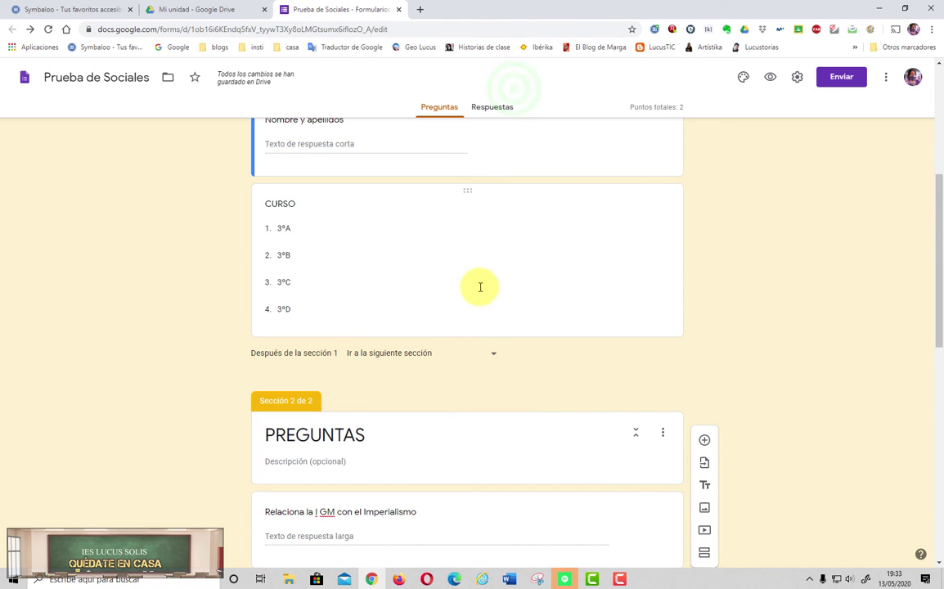
Step: Add a section titled 'Textos históricos' with description 'contesta a las preguntas' after the map question
scroll(481, 286, "down", 7)
scroll(480, 292, "down", 1)
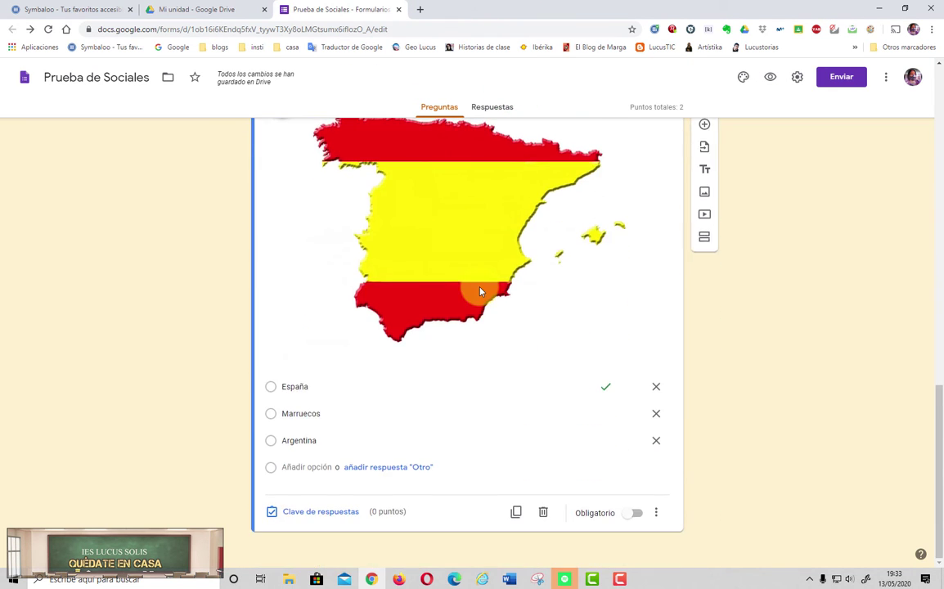
scroll(480, 292, "up", 3)
scroll(481, 292, "up", 3)
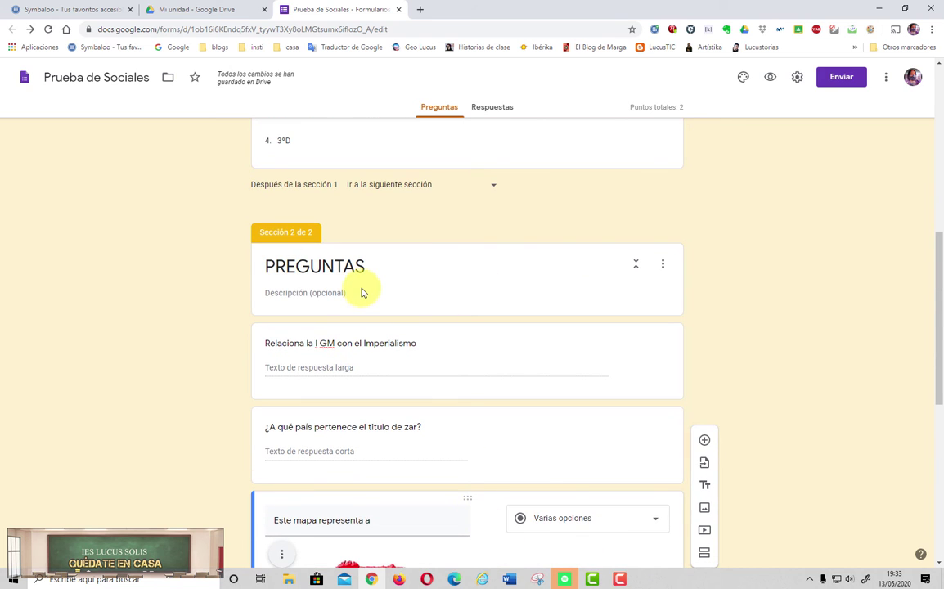
scroll(423, 352, "down", 3)
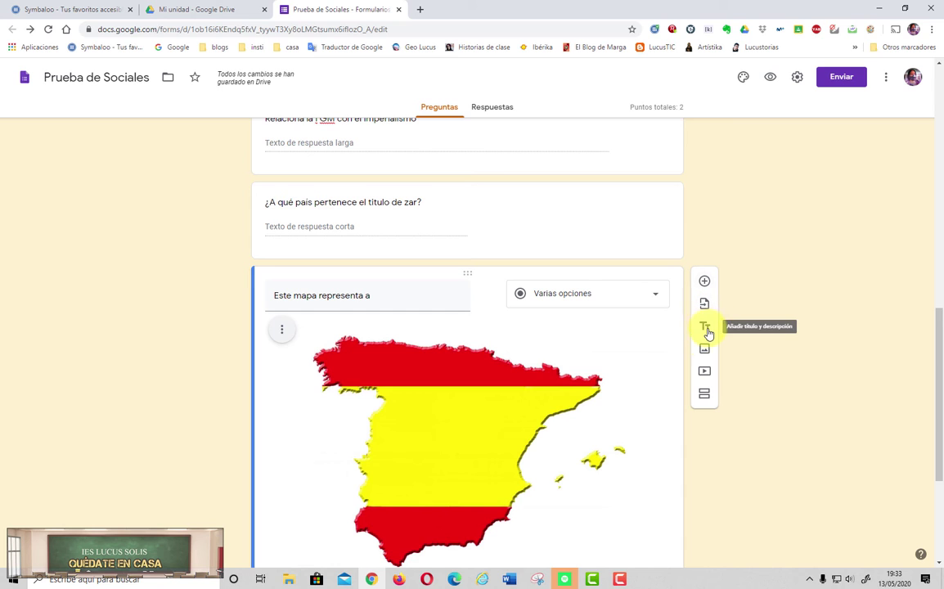
left_click(705, 395)
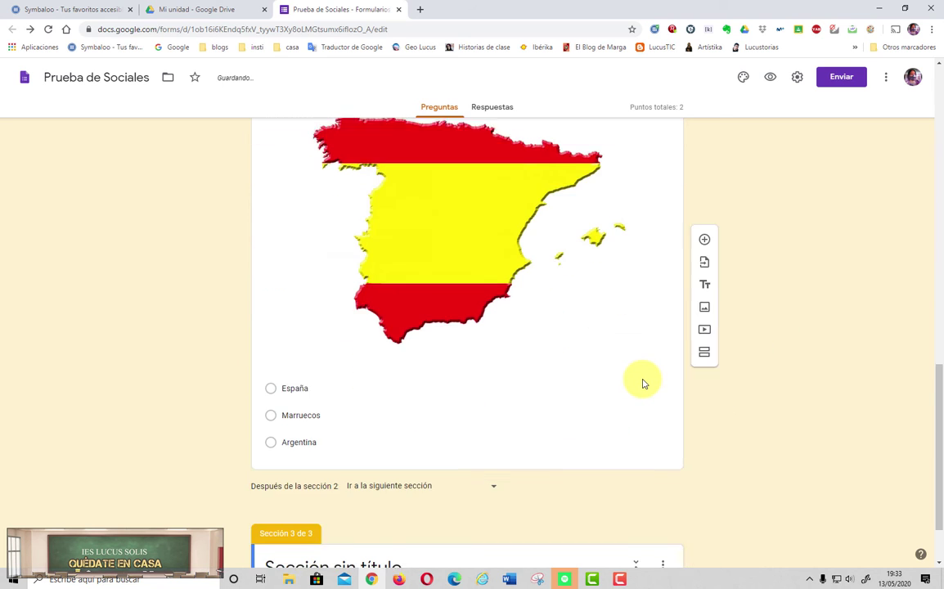
left_click(444, 483)
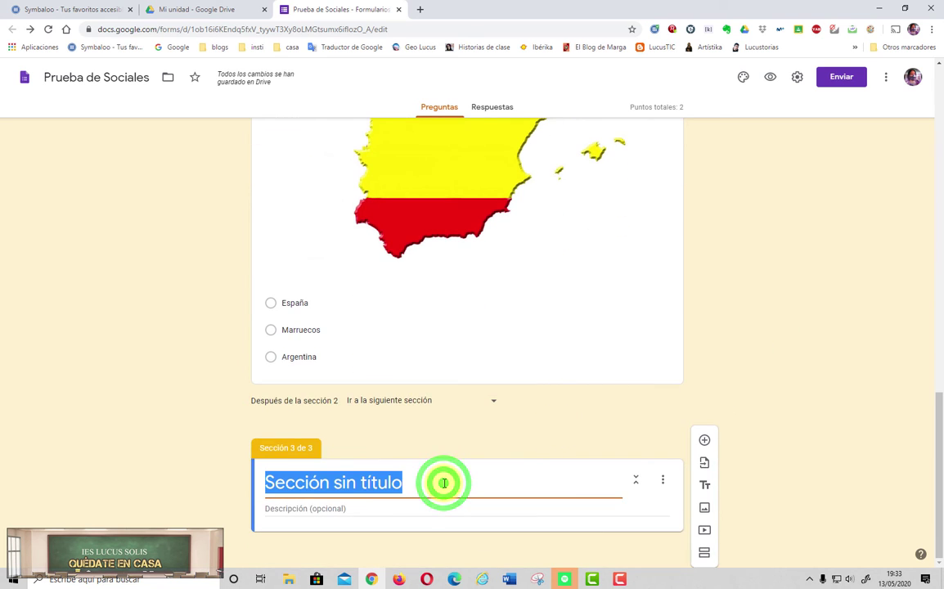
type("Textos históricos")
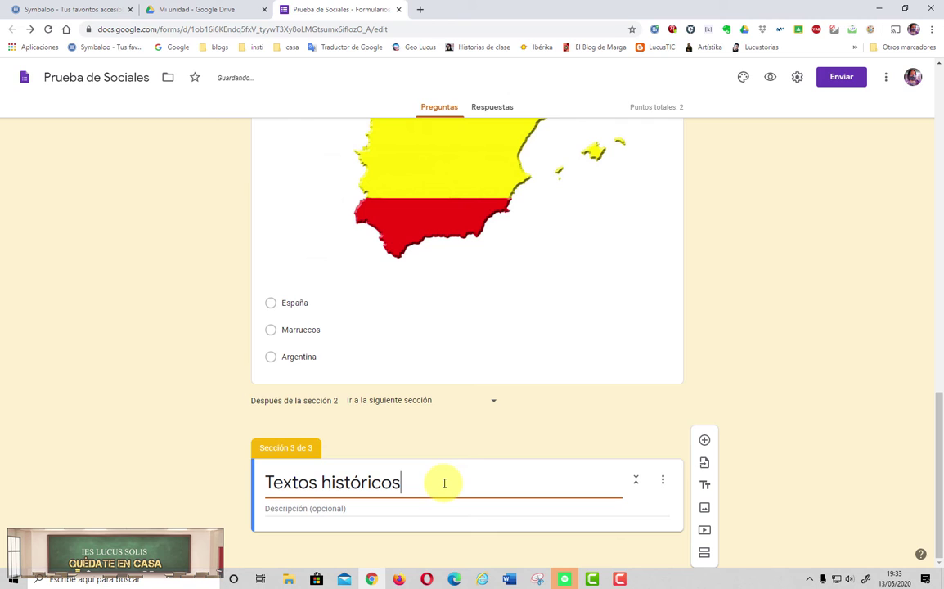
left_click(429, 508)
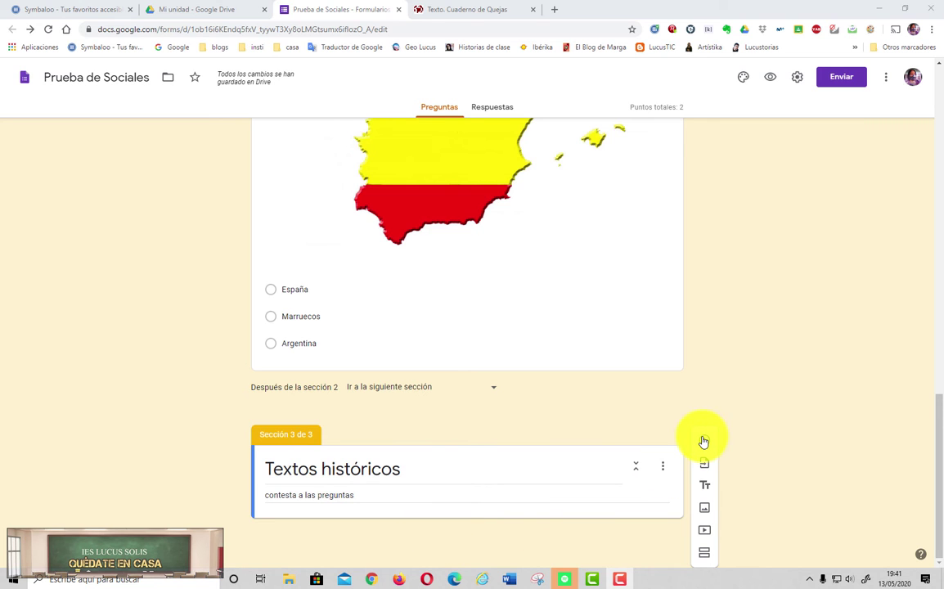
left_click(703, 513)
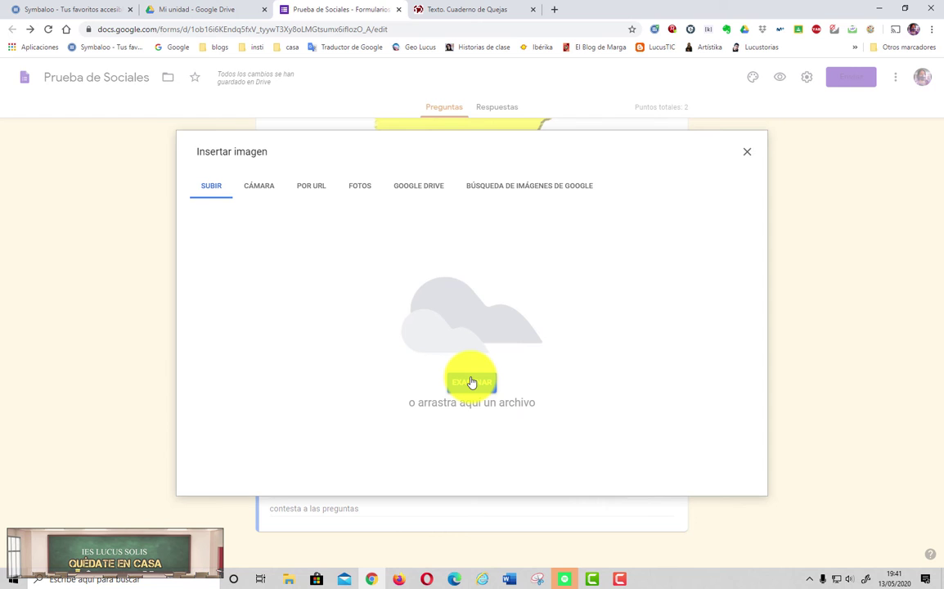
left_click(749, 156)
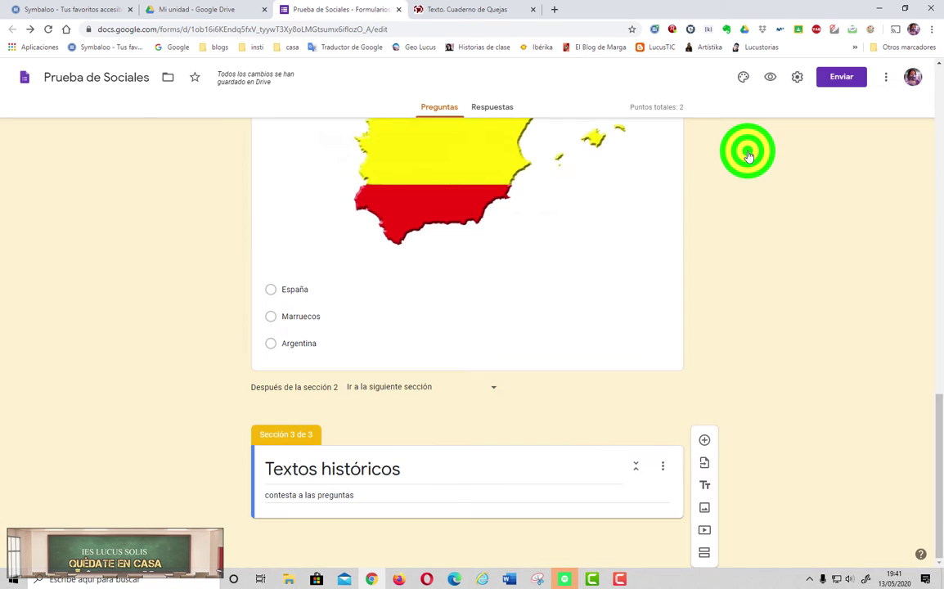
Step: Snip the quoted Cuaderno de Quejas paragraph from the clasehistoria page in Snipping Tool
left_click(469, 11)
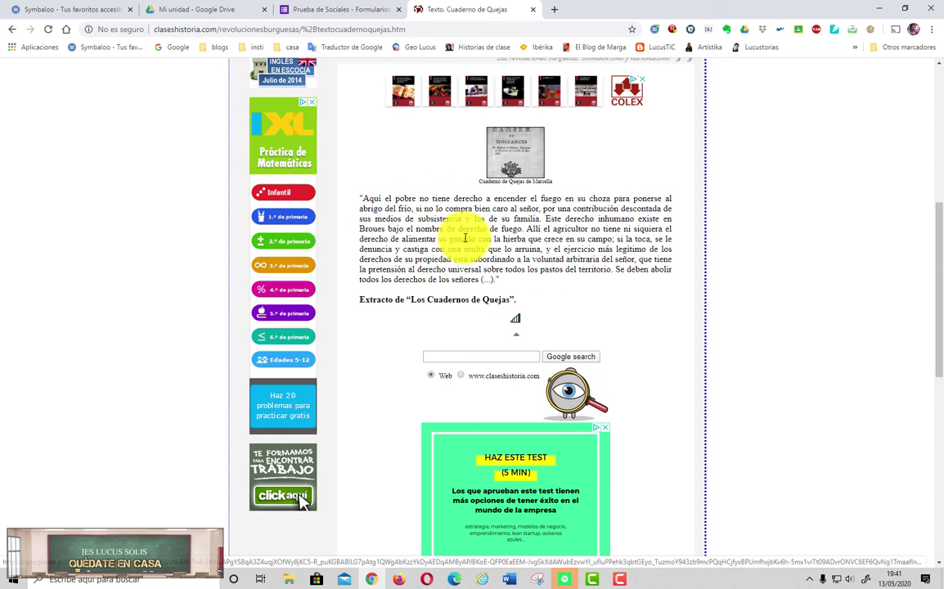
left_click(538, 580)
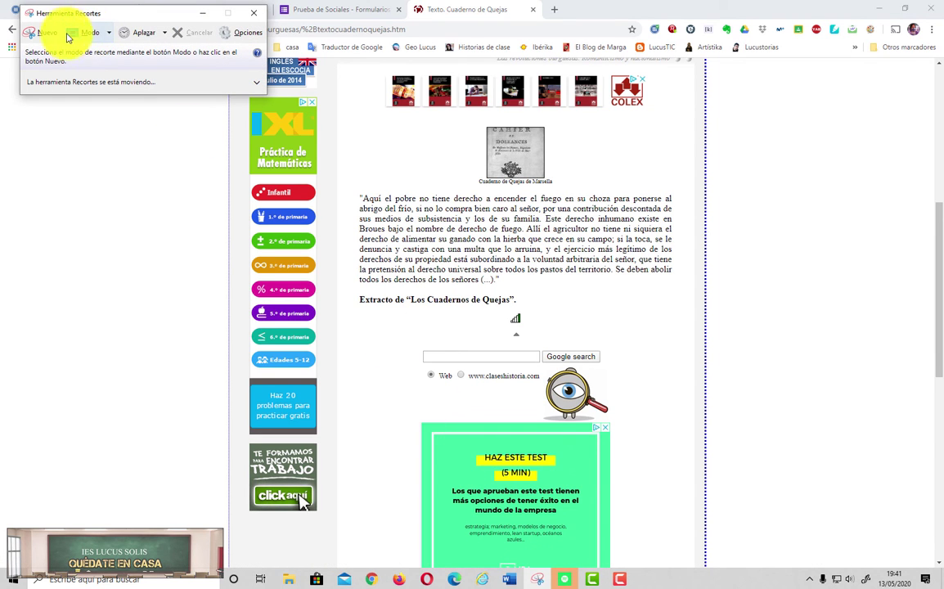
left_click(41, 33)
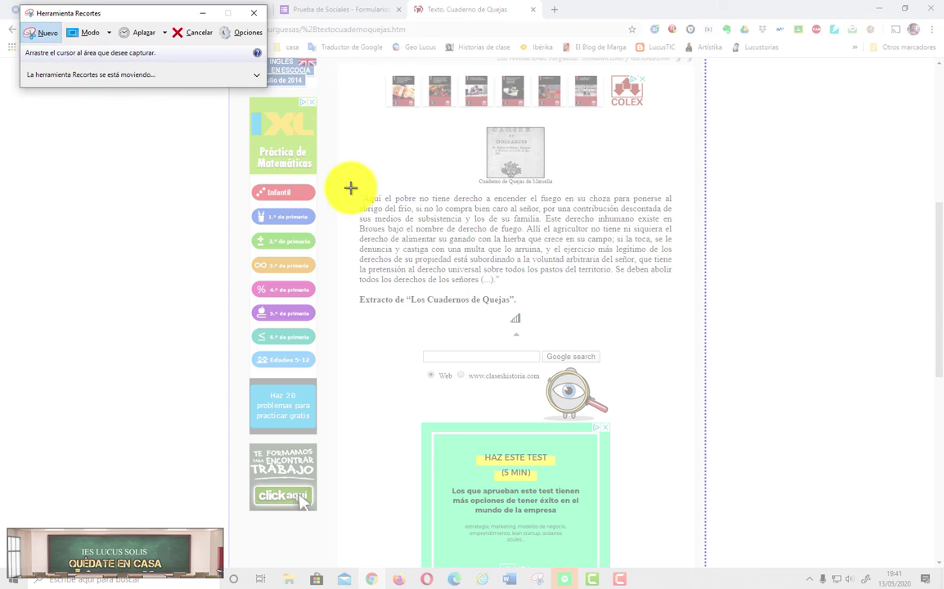
left_click_drag(351, 187, 683, 306)
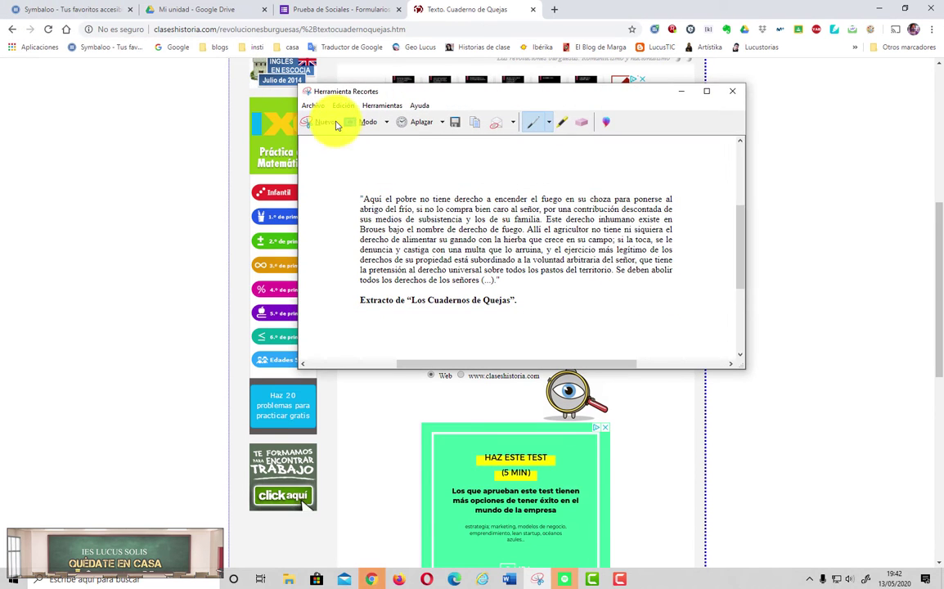
left_click(309, 109)
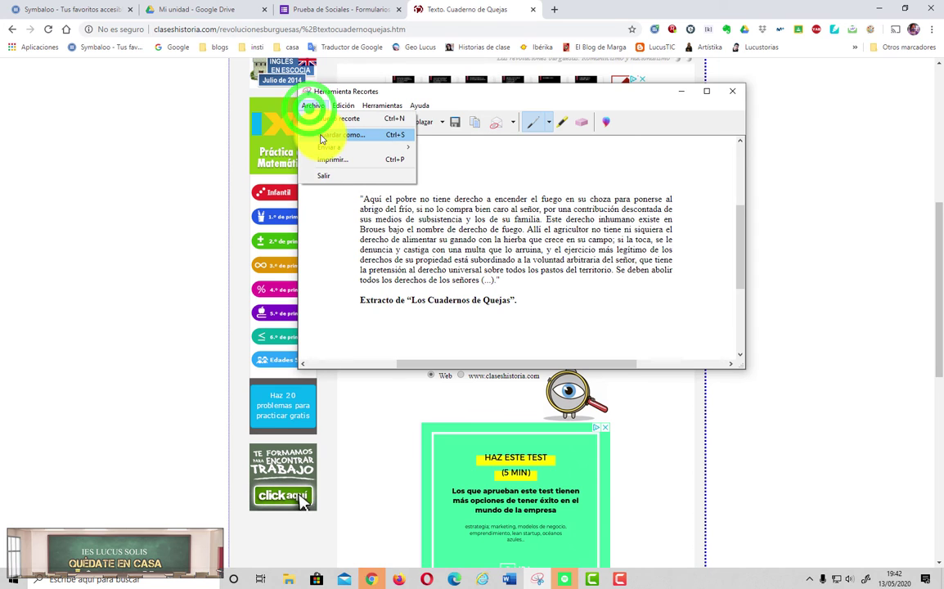